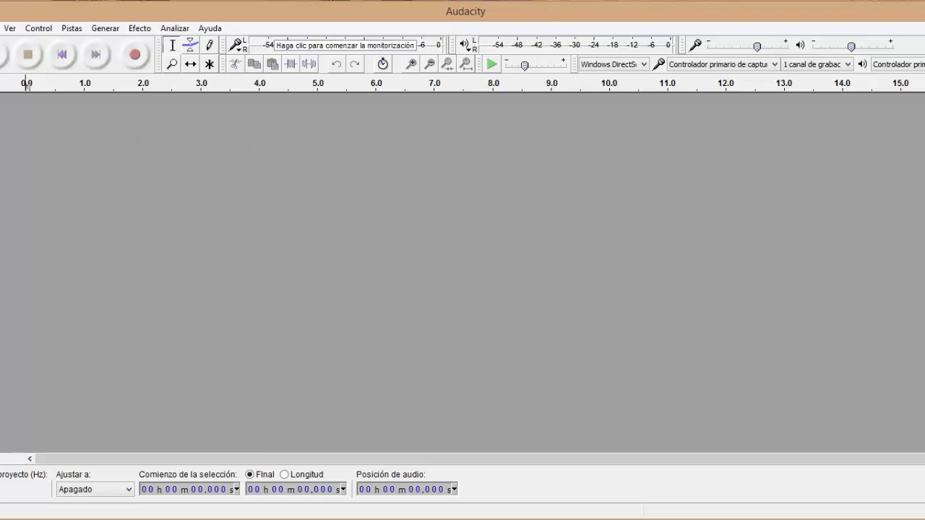
Record a short voice clip of about 4.7 seconds on a new track
click(135, 56)
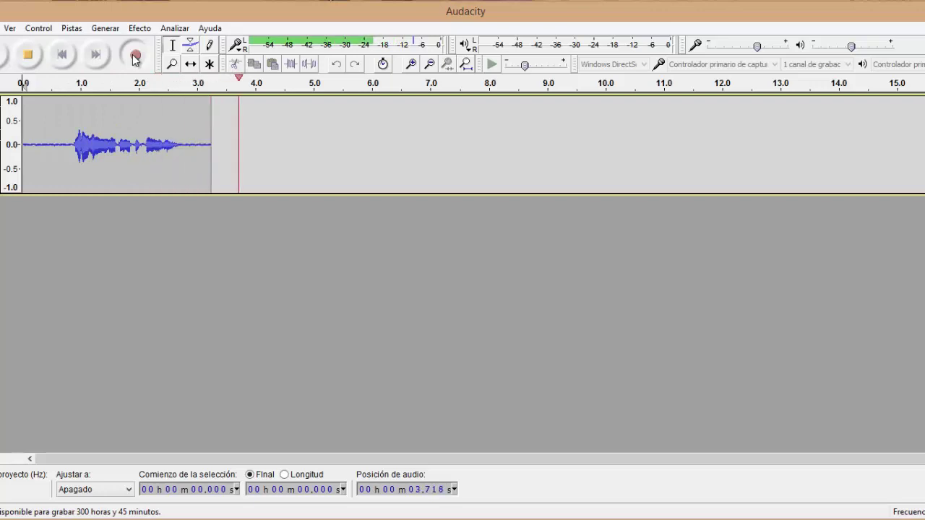
key(space)
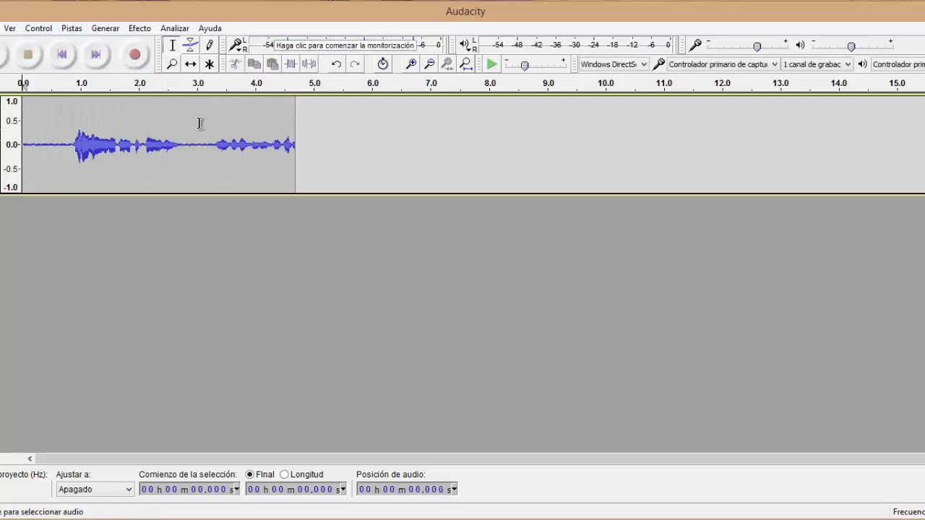
Try selecting different stretches of the recorded clip, including about 0.88 to 3.15 s and about 0.45 to 2.83 s
click(200, 127)
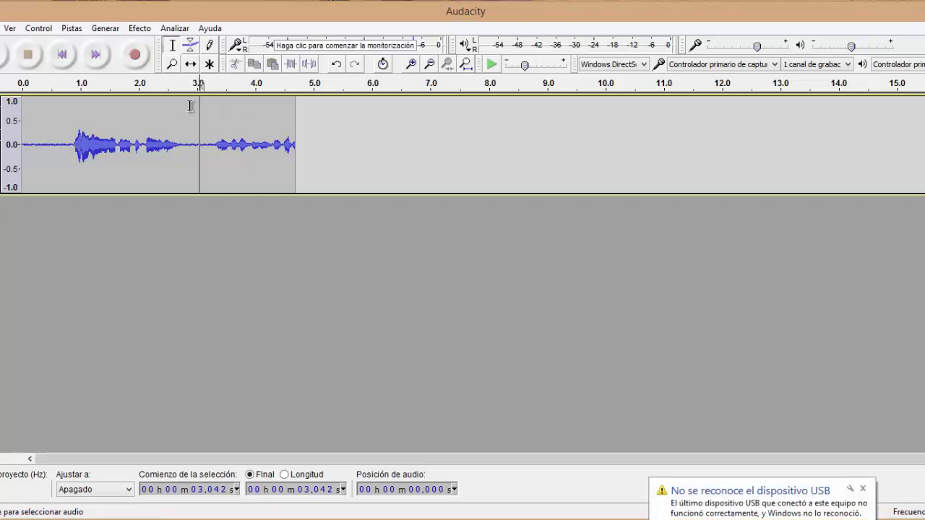
drag(200, 108, 23, 119)
click(173, 129)
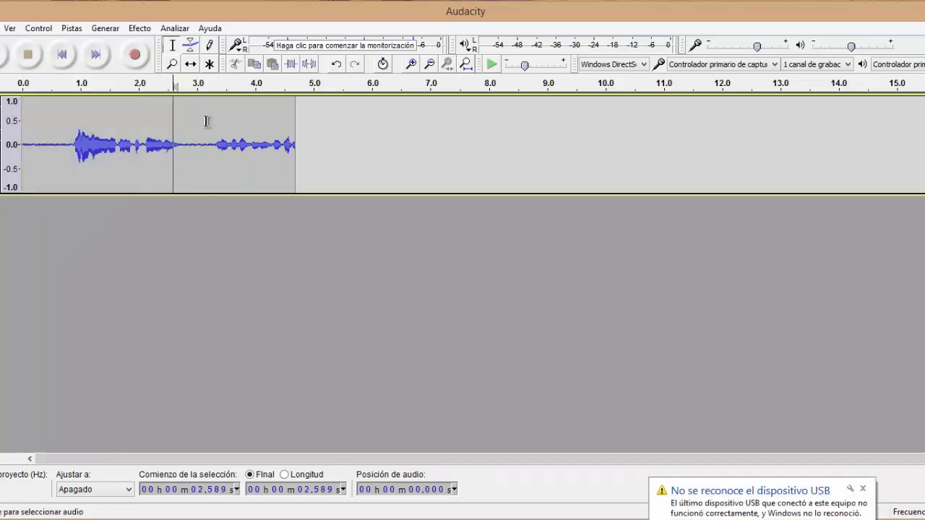
click(197, 119)
drag(196, 119, 325, 174)
click(323, 174)
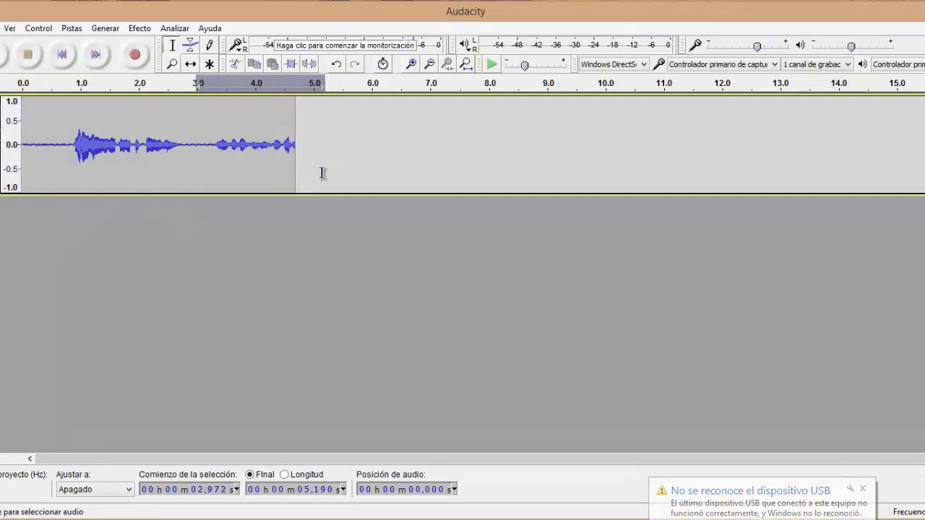
click(211, 134)
drag(166, 127, 36, 134)
click(273, 139)
click(206, 143)
drag(206, 143, 74, 145)
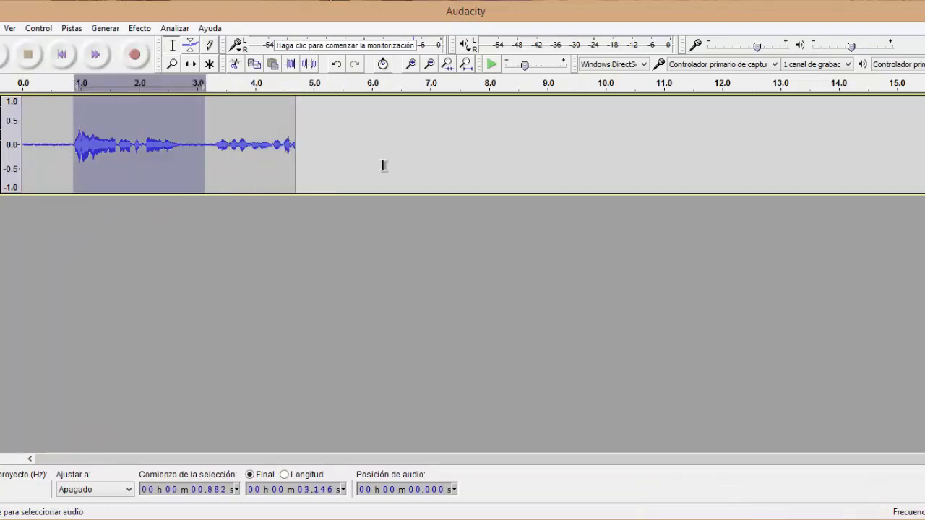
click(374, 166)
click(292, 140)
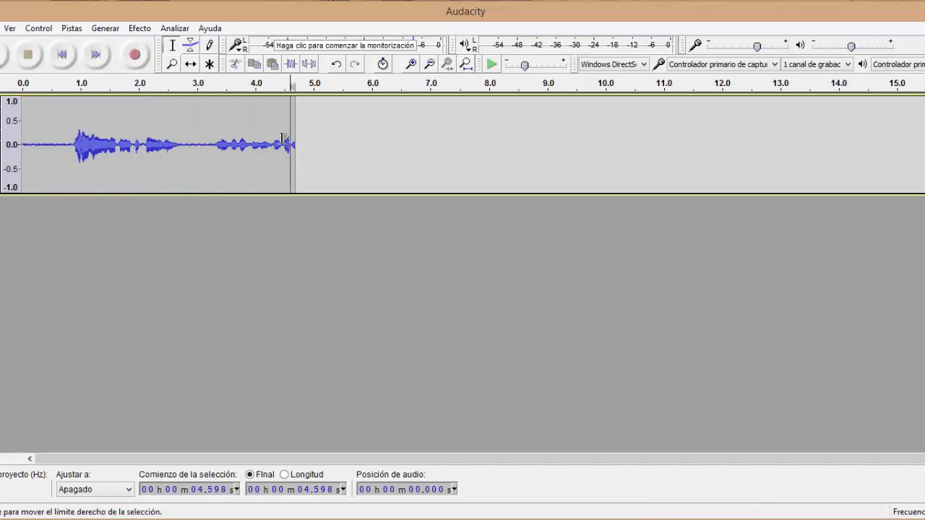
click(185, 125)
drag(50, 113, 186, 166)
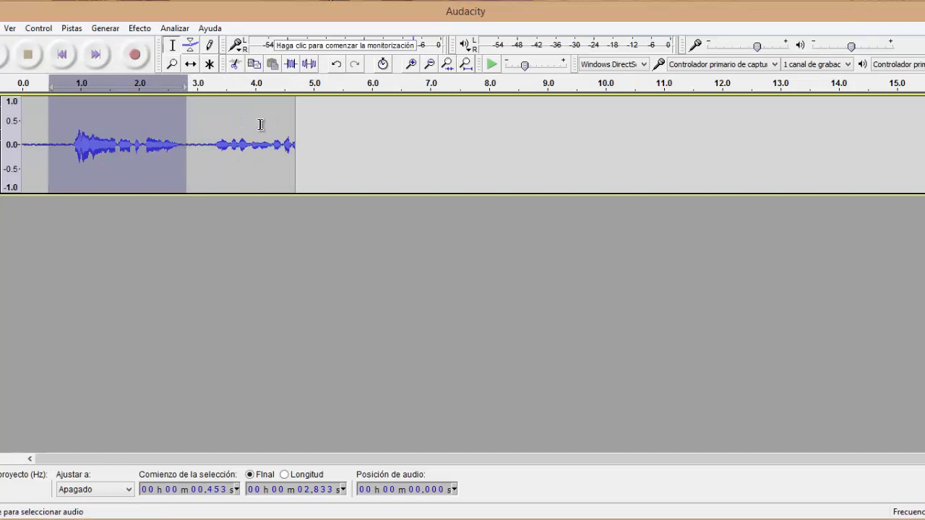
Select the entire recorded clip and open the Change Pitch effect for it
drag(303, 145, 16, 130)
click(139, 28)
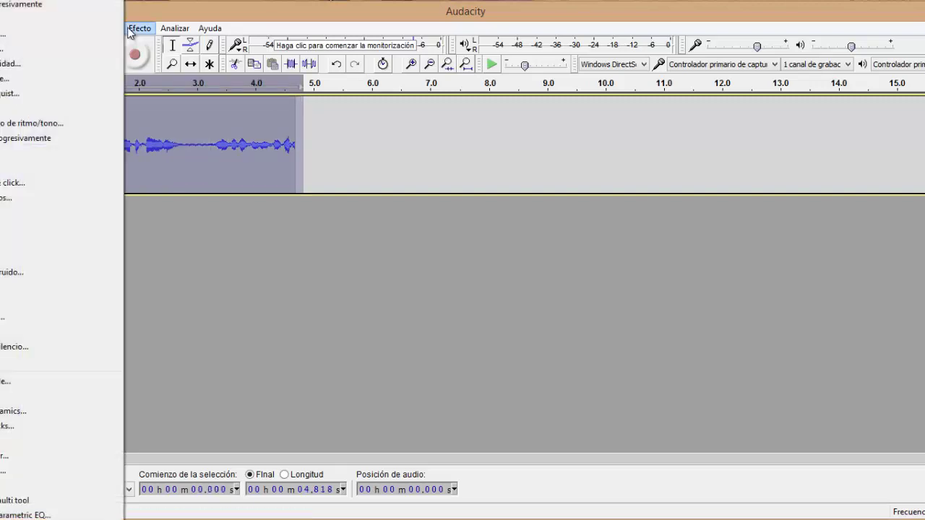
click(6, 49)
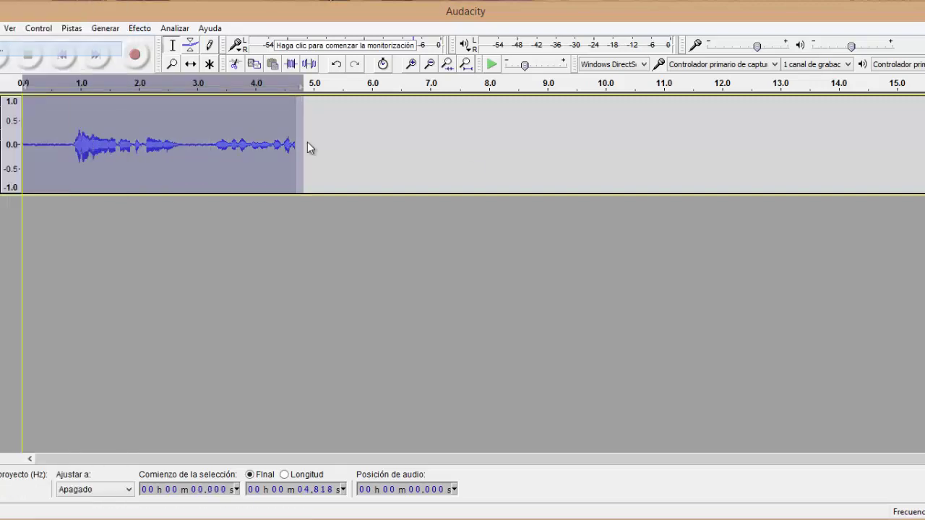
drag(445, 124, 392, 87)
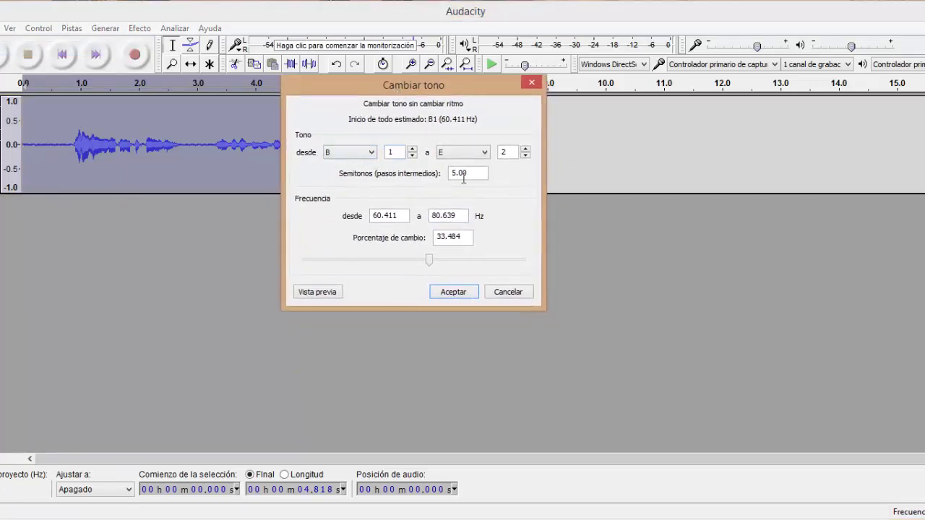
Preview the clip with the preset pitch change from B1 to E2, stopping the playback early
drag(446, 183, 389, 183)
click(372, 154)
click(444, 153)
click(330, 293)
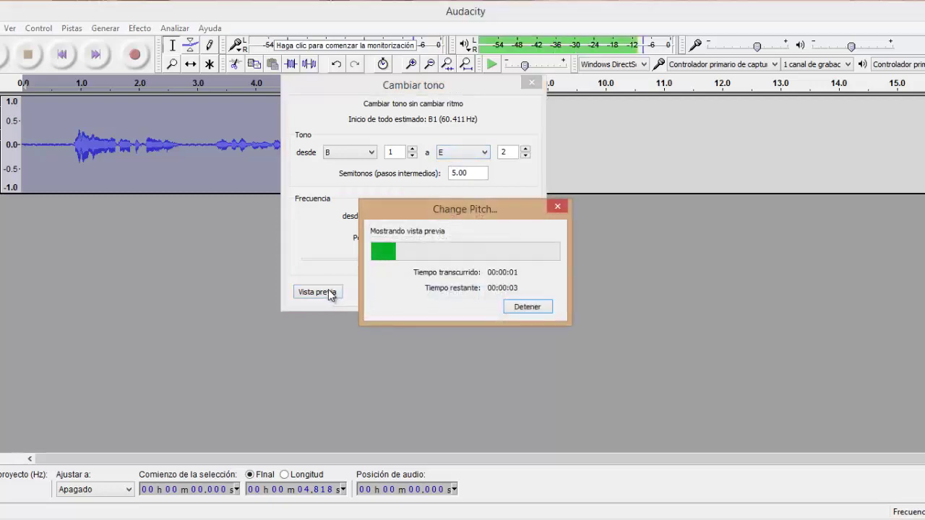
click(523, 307)
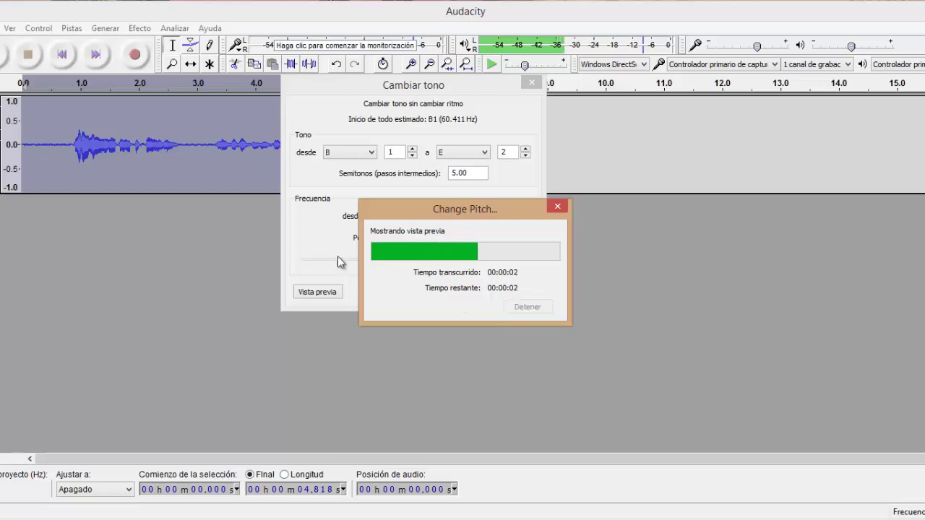
Set the starting octave of the pitch change to 9 and the shift to 5 semitones
double_click(391, 152)
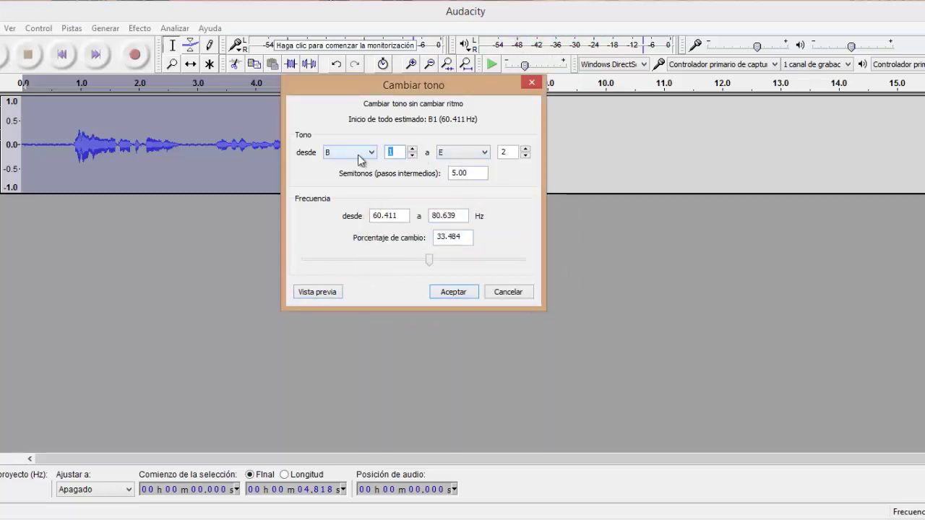
text(9)
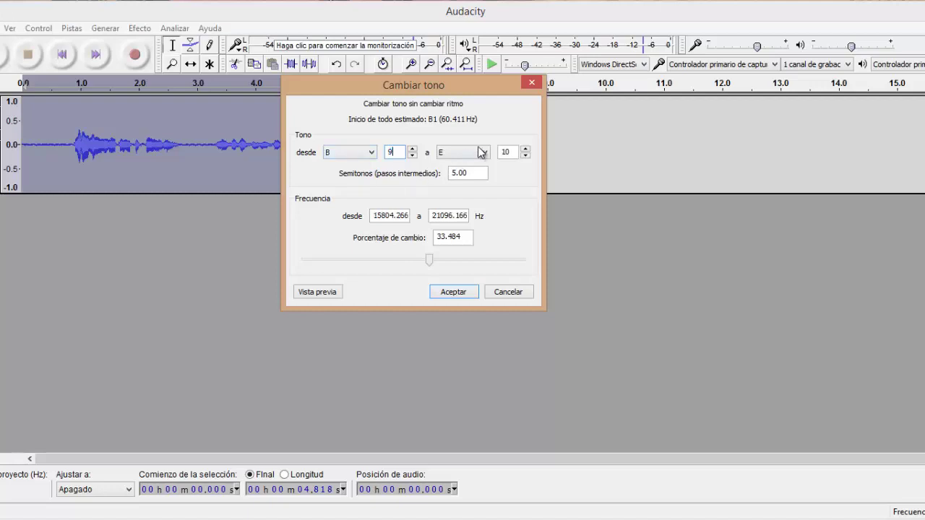
double_click(510, 150)
text(9)
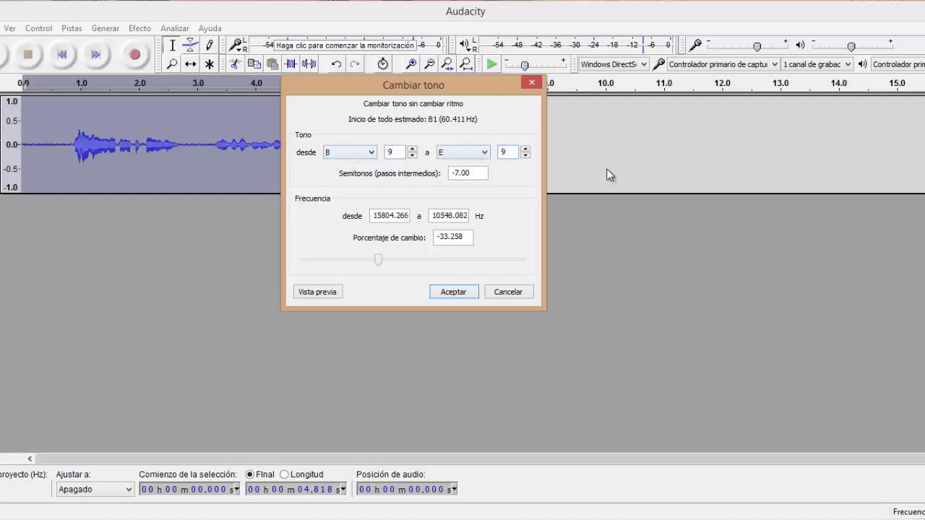
key(Tab)
text(5)
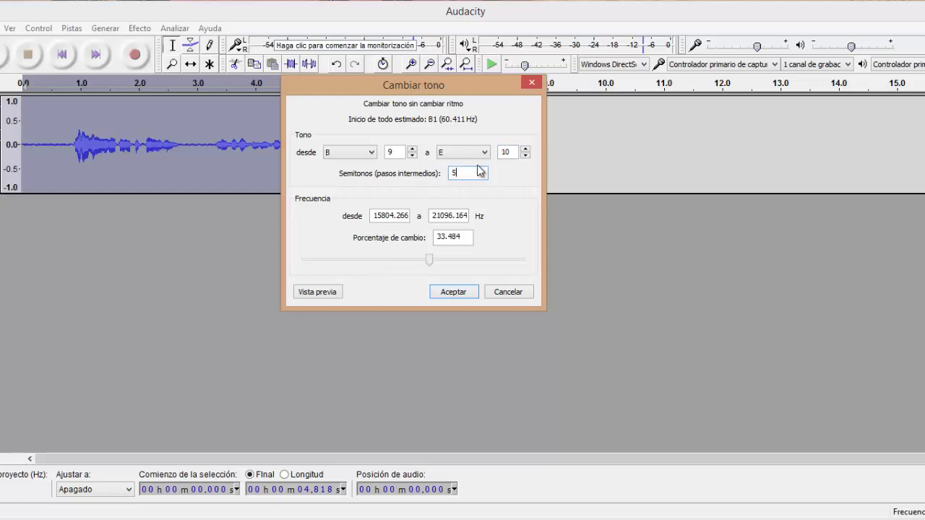
Re-enter 5 semitones for the pitch shift and preview the clip with it
drag(517, 153, 427, 178)
click(527, 156)
text(5)
click(320, 293)
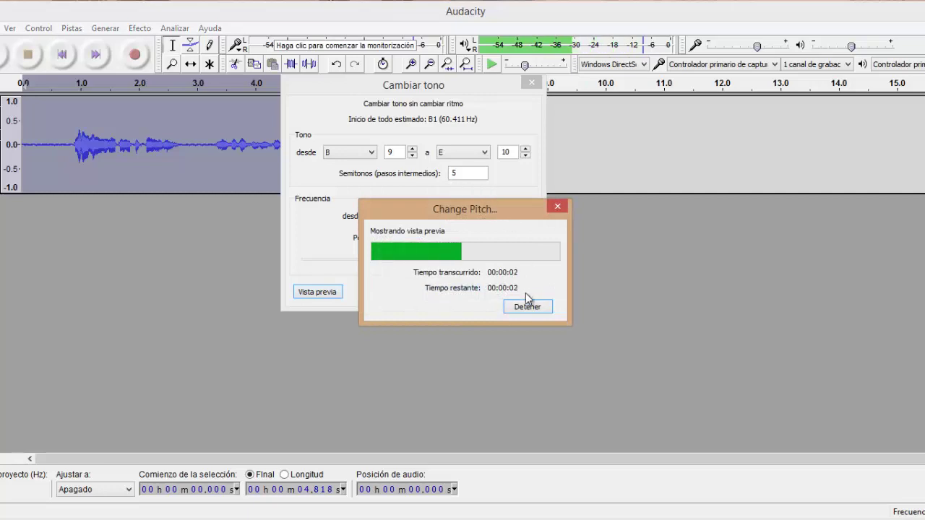
Apply the pitch change from B9 to E10 to the selected clip
double_click(509, 152)
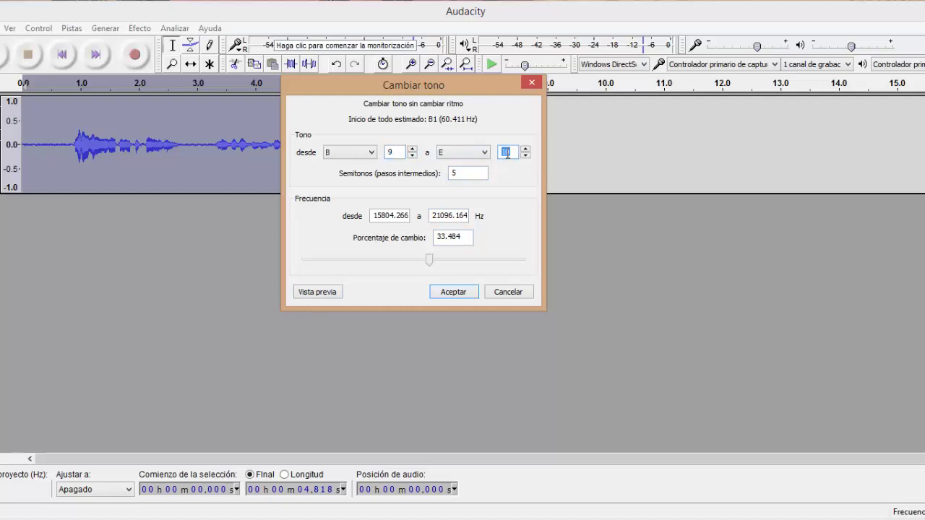
double_click(509, 152)
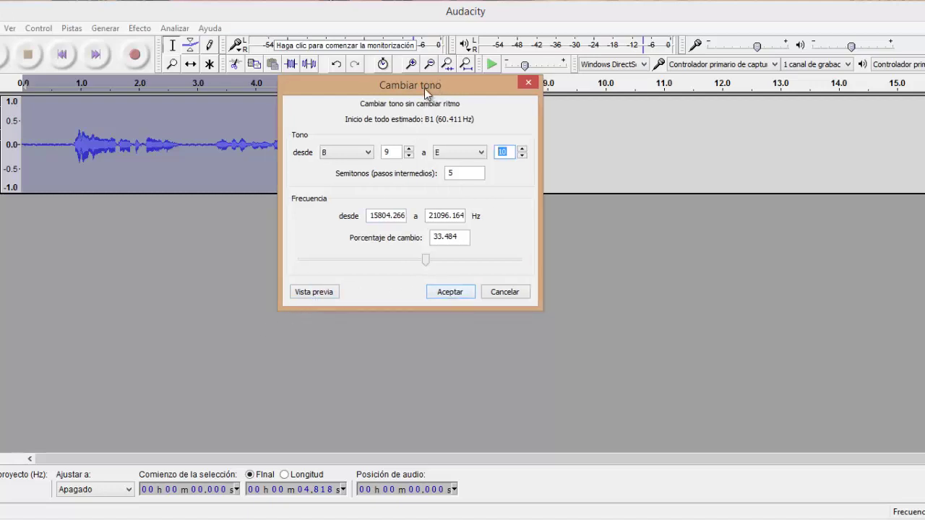
drag(424, 89, 407, 102)
click(376, 167)
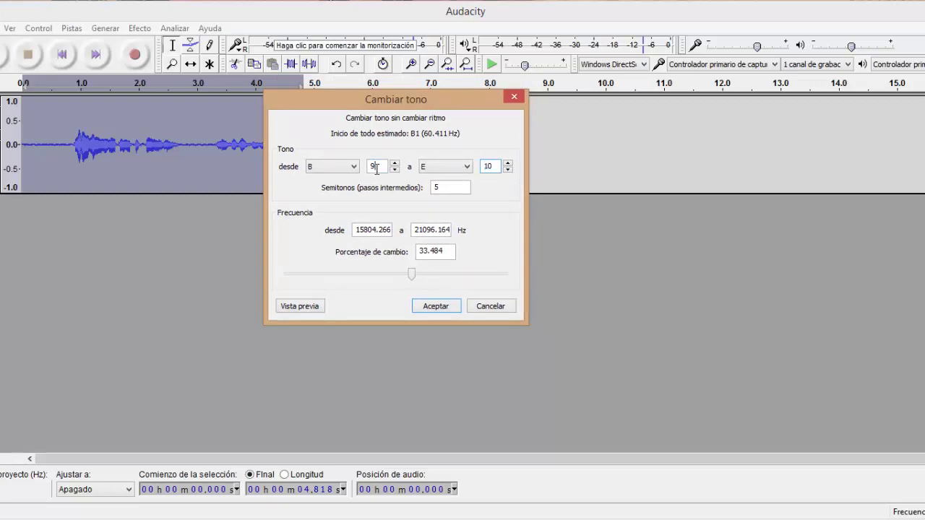
click(431, 313)
click(420, 308)
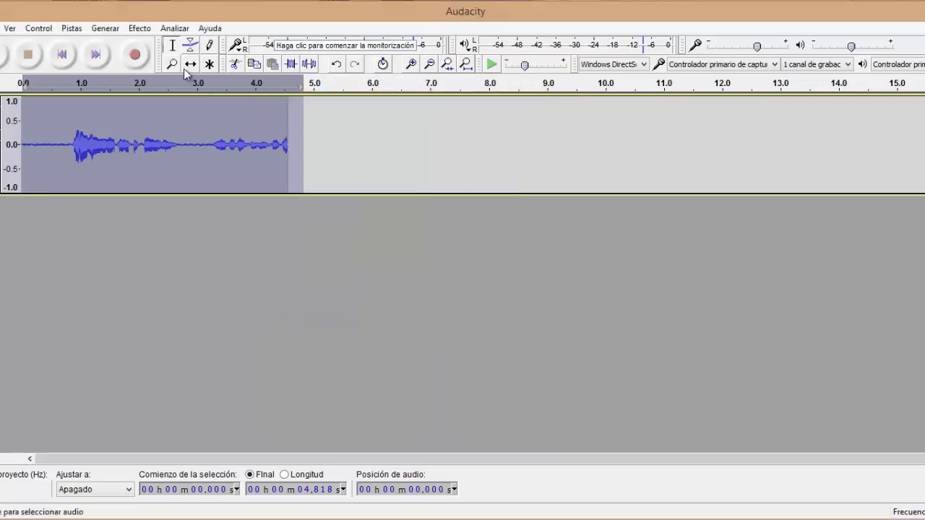
Open the Change Speed effect for the selected clip and preview it at the preset multiplier
click(138, 30)
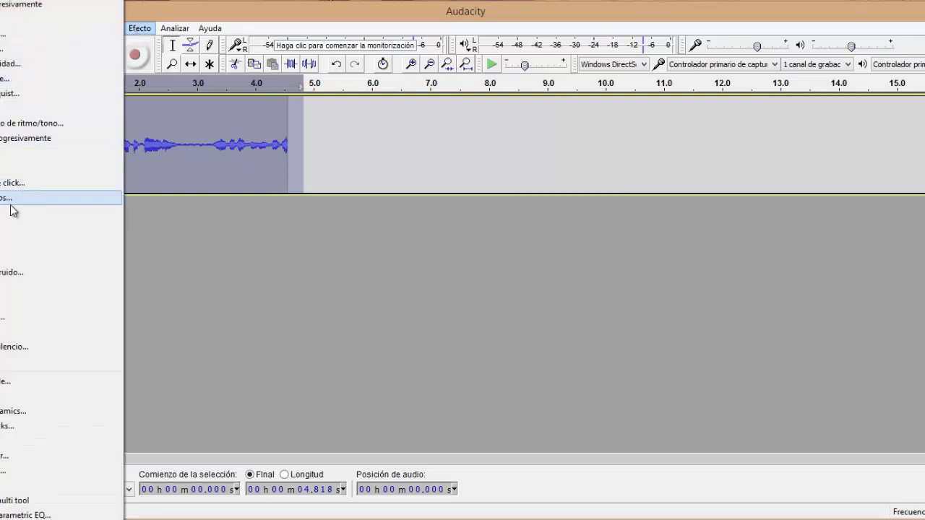
click(11, 65)
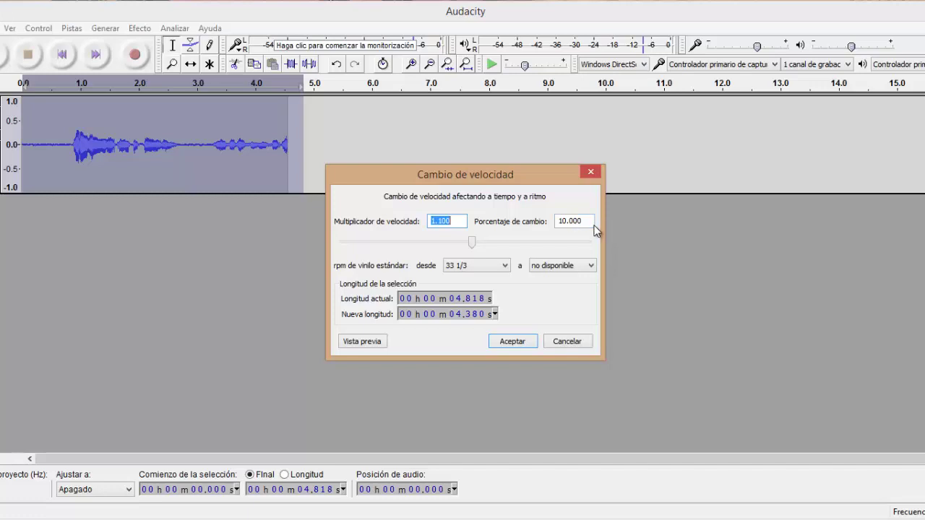
key(Tab)
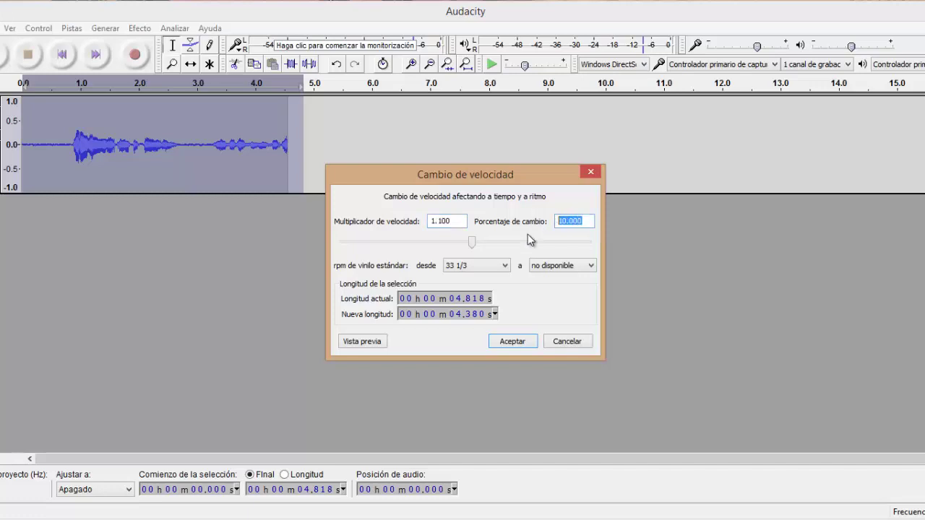
click(387, 342)
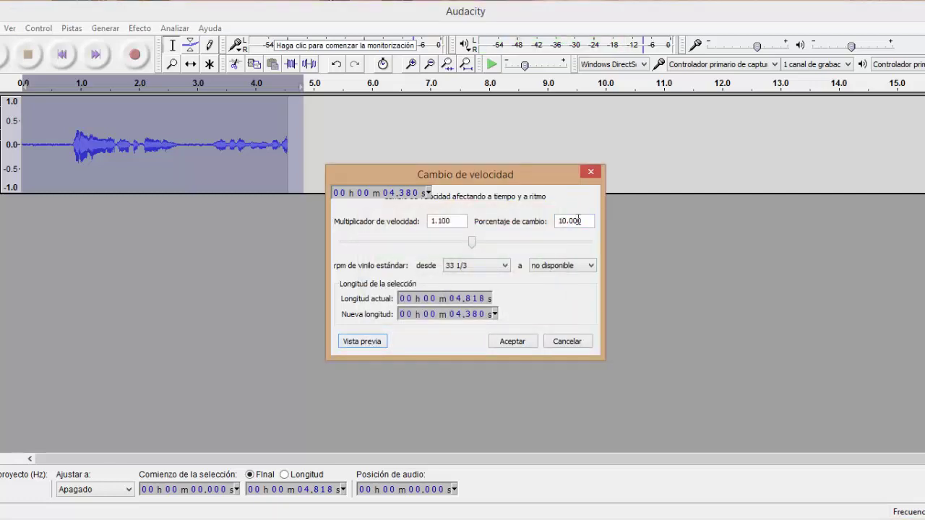
Preview the clip at speed multipliers of about 1.150 and 0.840
drag(472, 242, 474, 243)
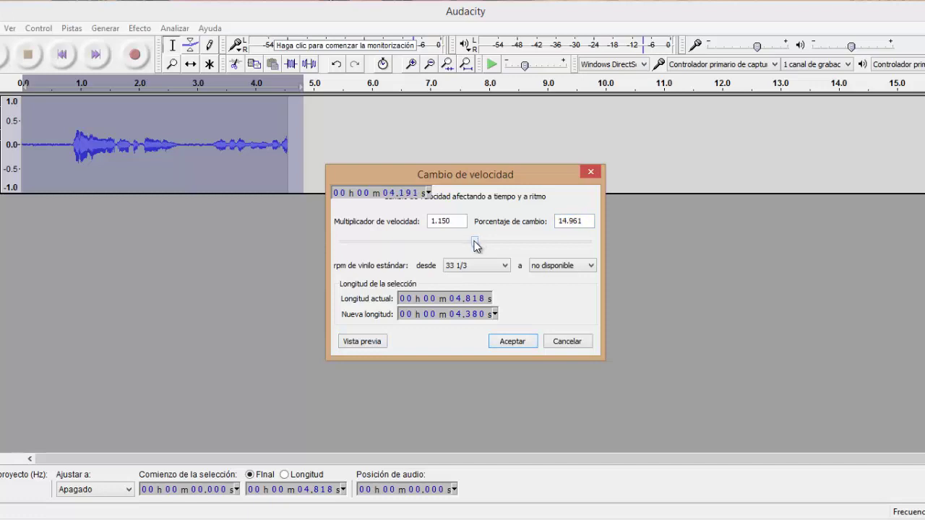
click(354, 344)
drag(476, 243, 444, 245)
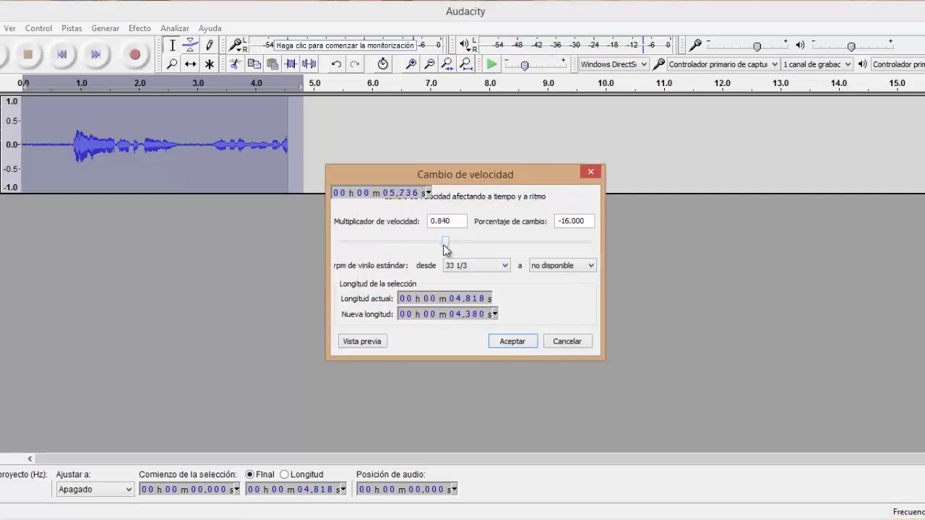
click(371, 342)
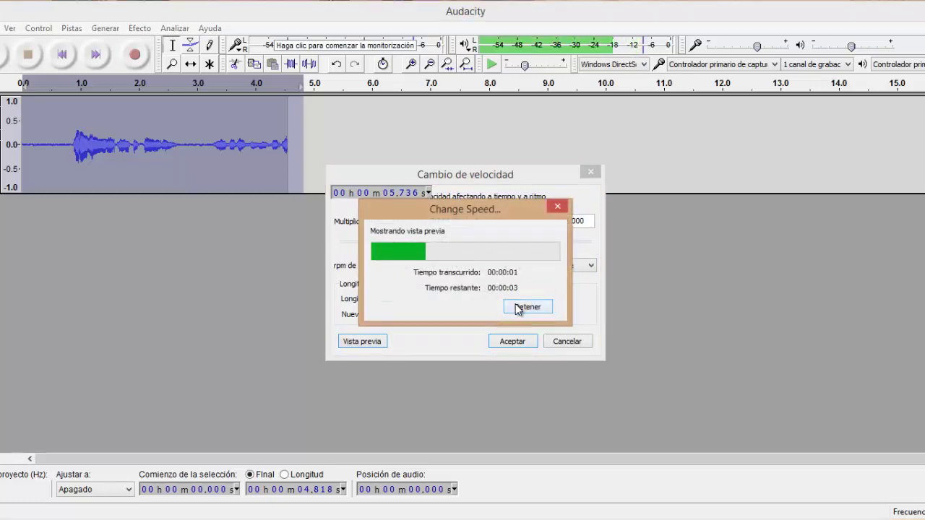
click(517, 308)
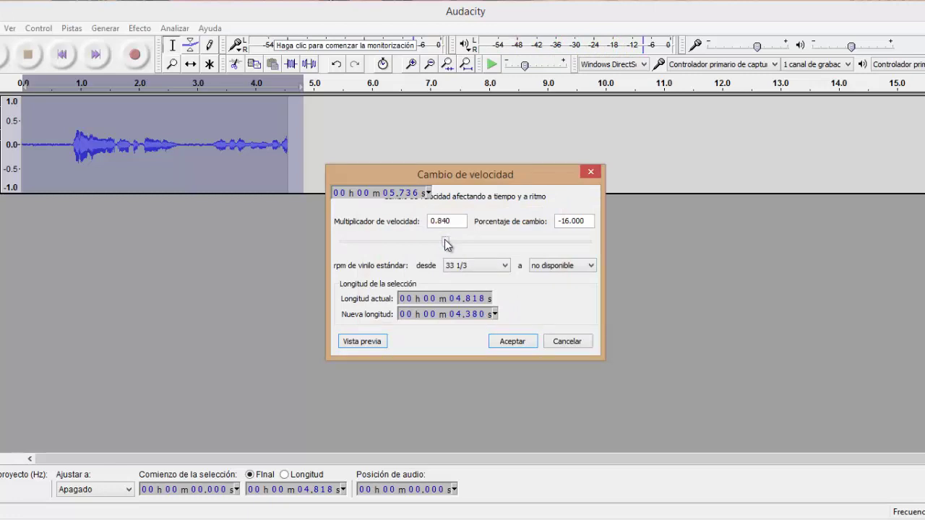
Preview the clip at slightly slowed speed multipliers of about 0.940 and 0.960
drag(446, 245, 454, 252)
click(361, 345)
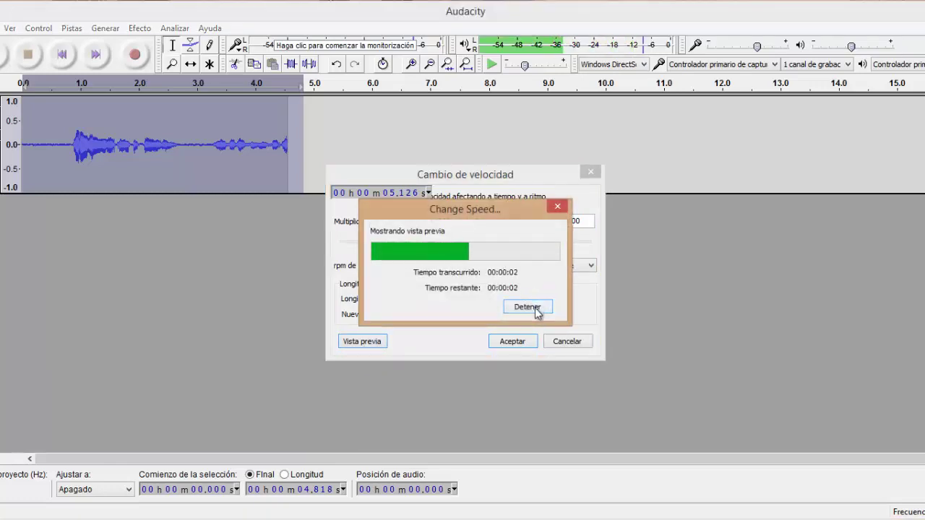
click(459, 242)
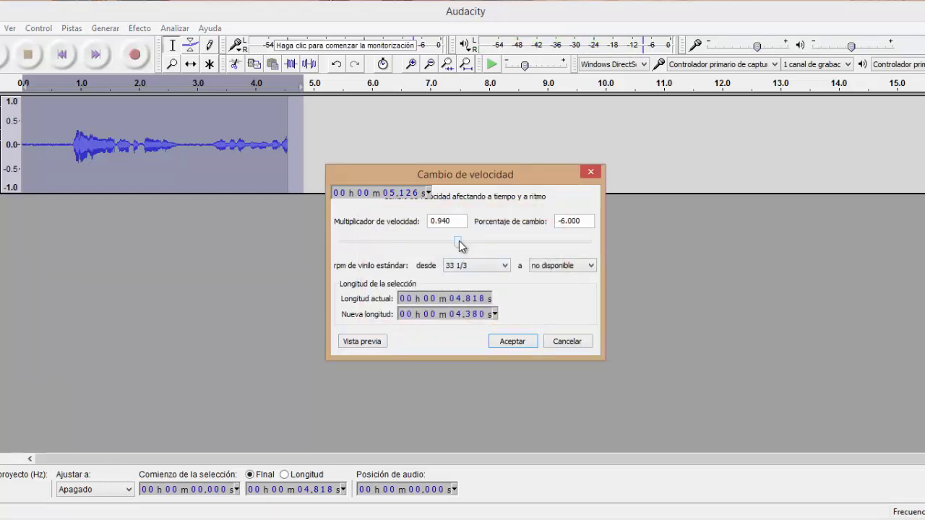
drag(462, 247, 464, 246)
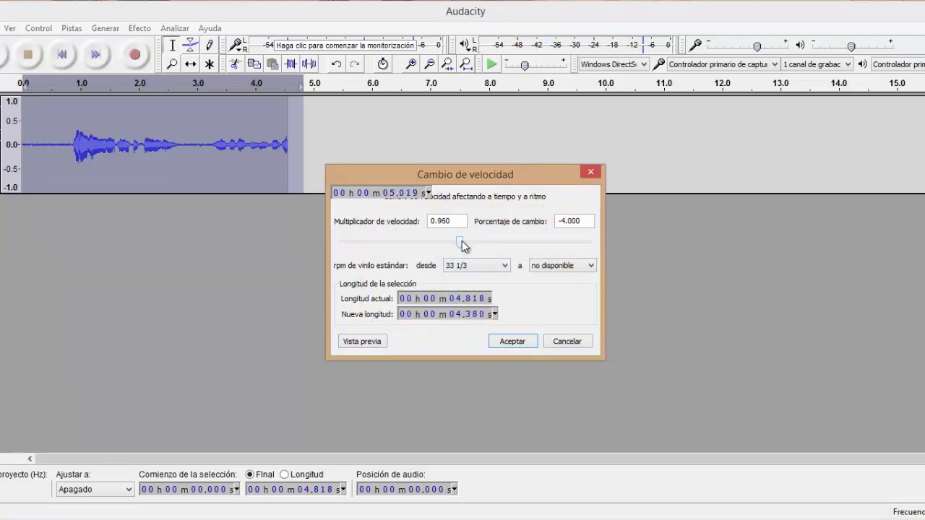
click(375, 342)
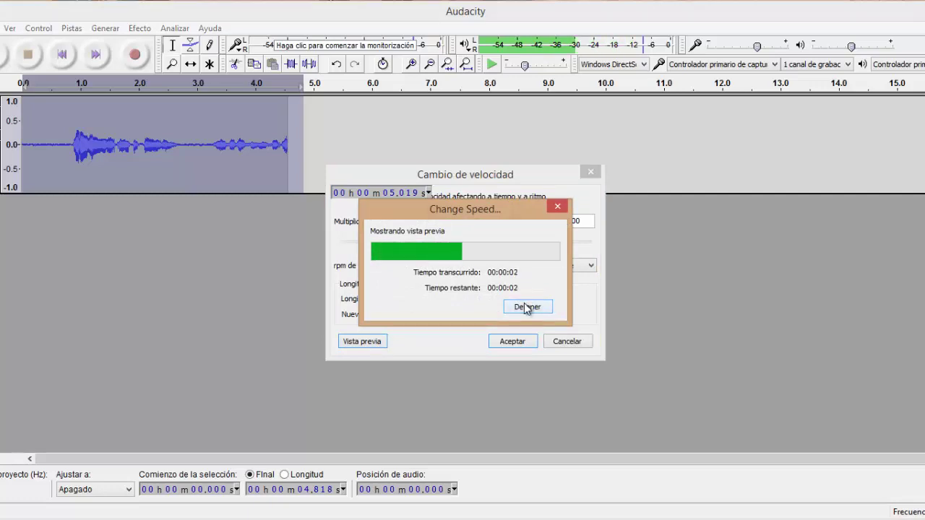
click(527, 307)
Preview the clip in the Change Speed effect at a multiplier of 1.081
mouse_move(462, 243)
mouse_down()
mouse_move(488, 242)
mouse_move(471, 243)
mouse_up()
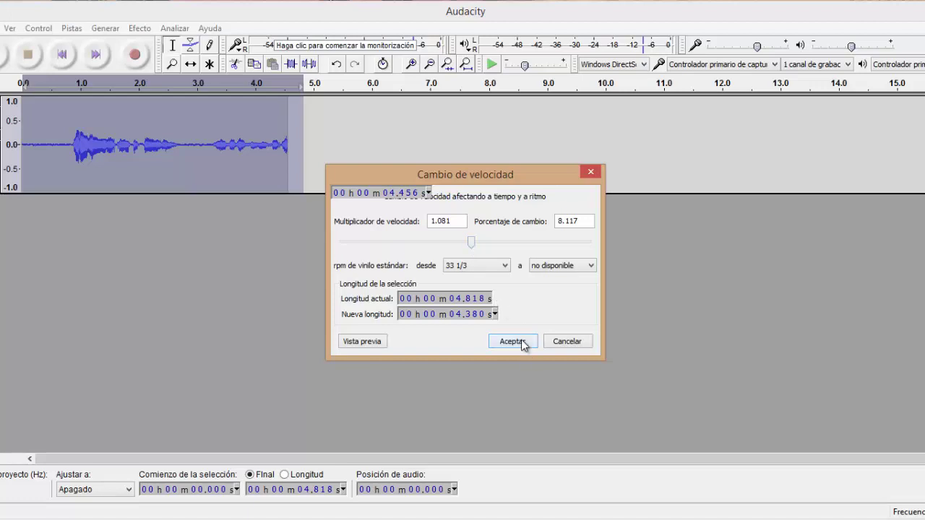
click(365, 343)
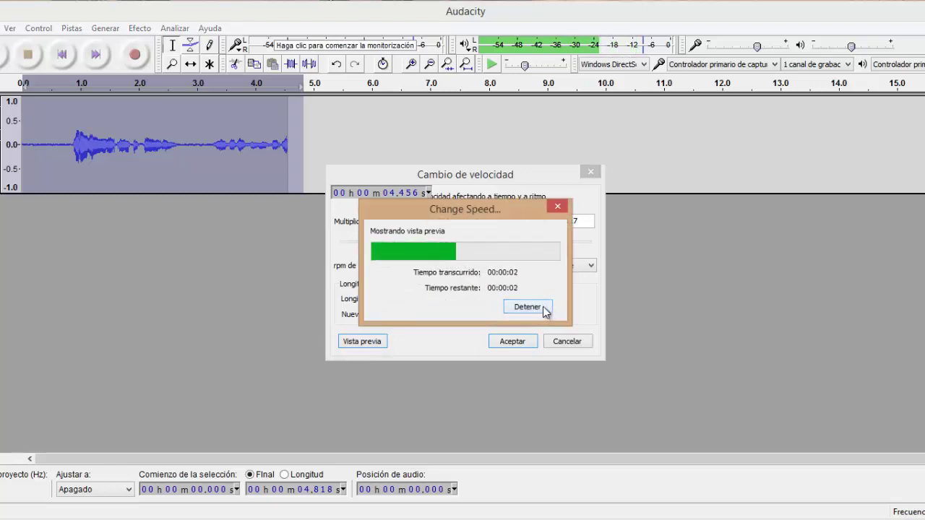
click(543, 308)
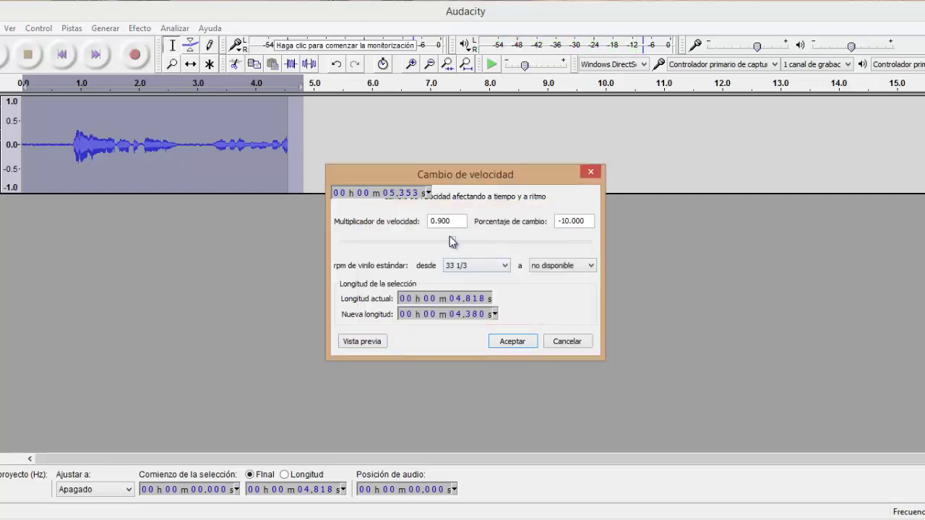
Preview the clip at a speed multiplier of 0.900, and apply the speed change at 0.920
click(380, 343)
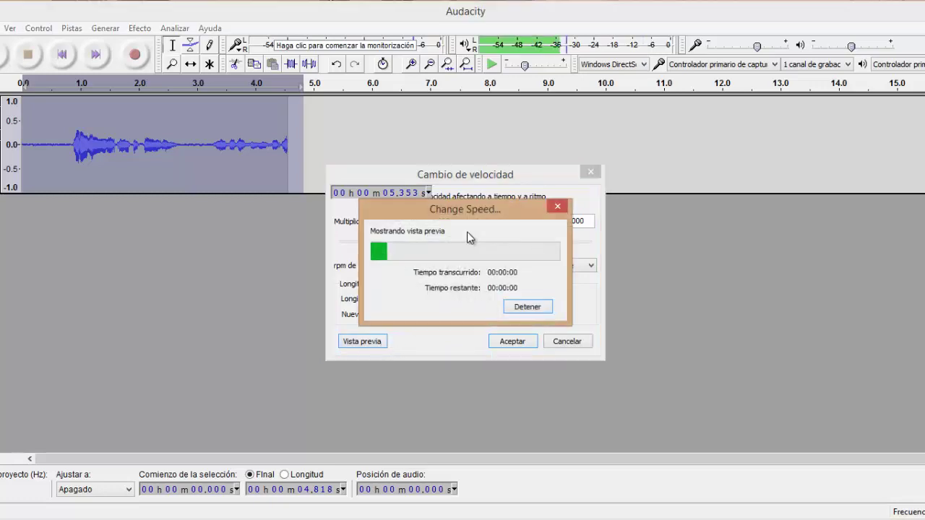
click(517, 309)
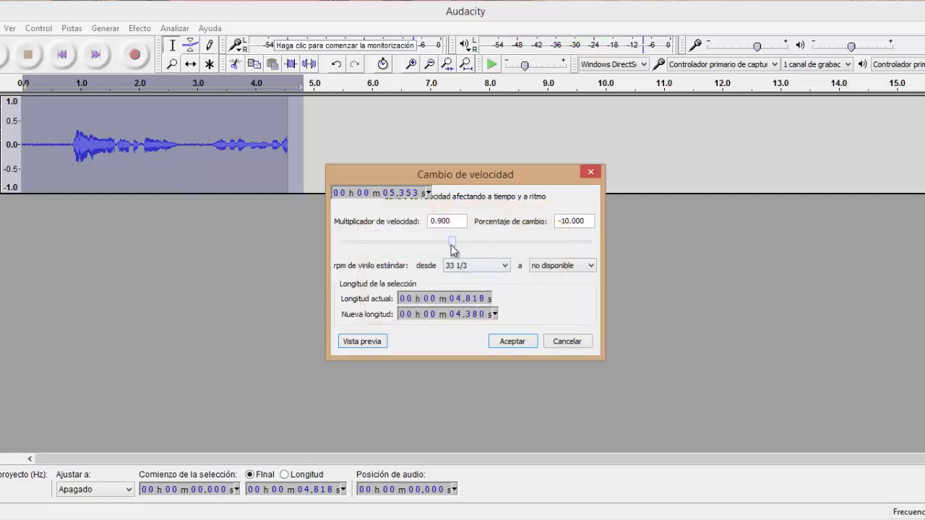
mouse_move(453, 249)
mouse_down()
mouse_move(475, 248)
mouse_move(455, 250)
mouse_up()
click(512, 341)
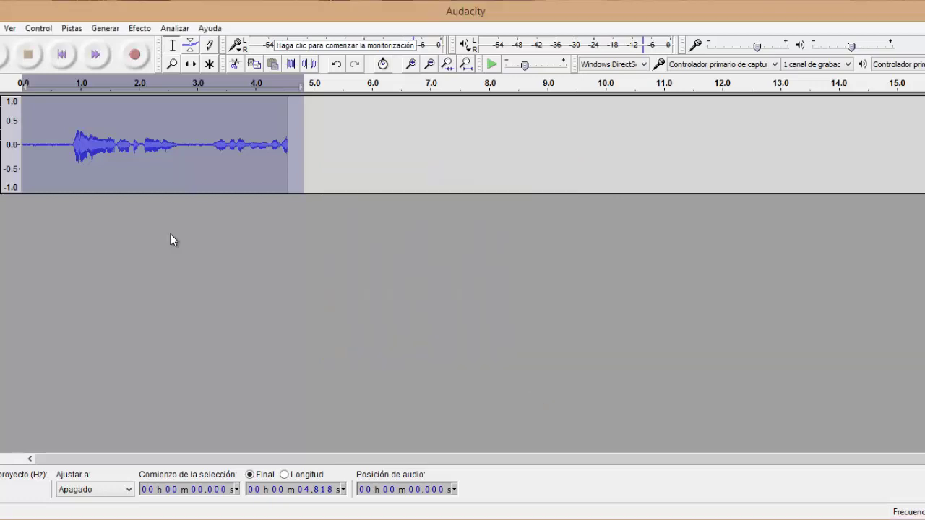
Play back the slowed clip from about 0.9 s and again from about 1.0 s
click(73, 142)
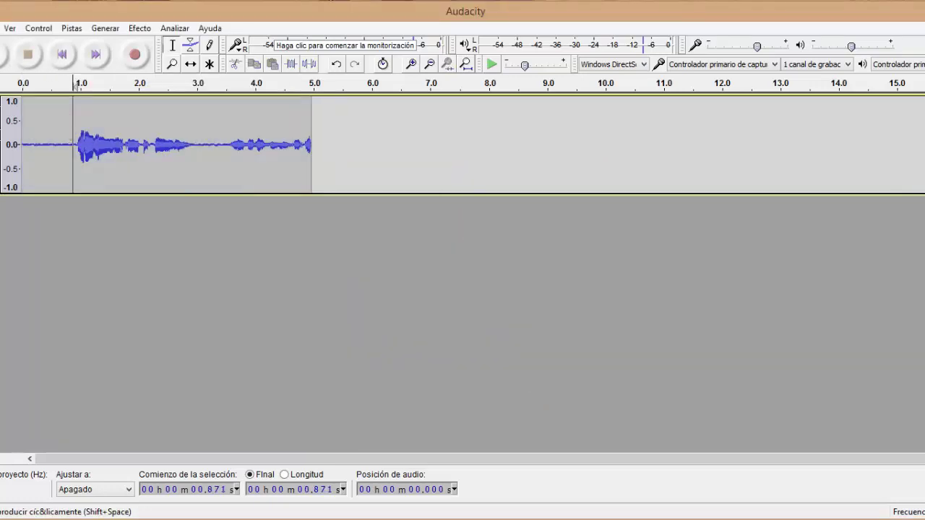
click(8, 55)
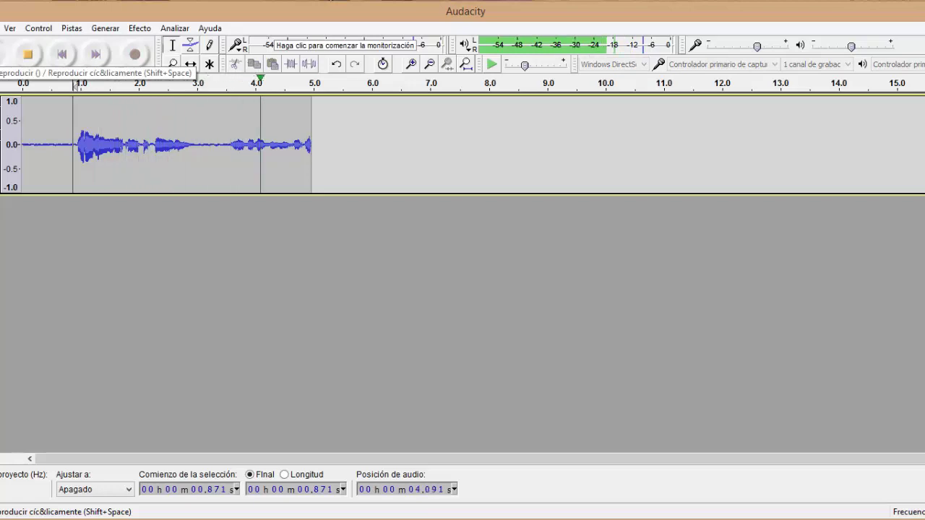
click(35, 56)
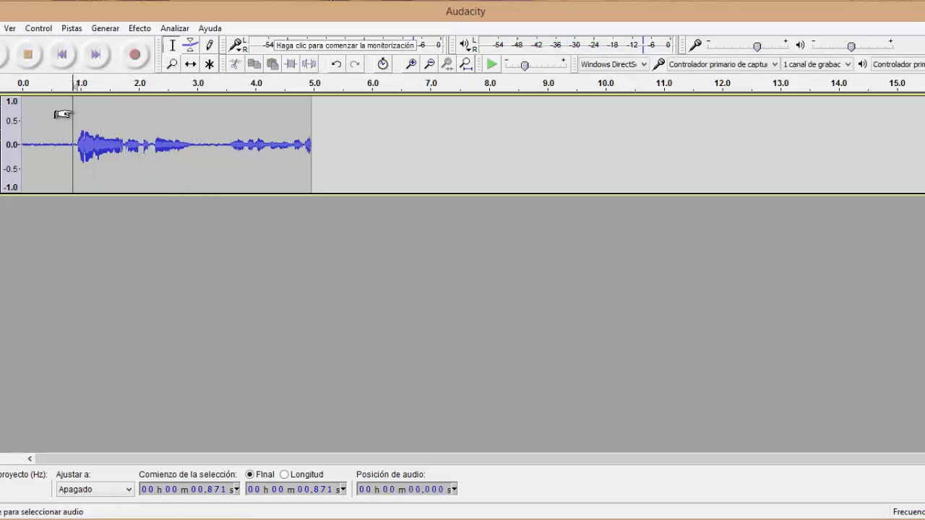
click(80, 111)
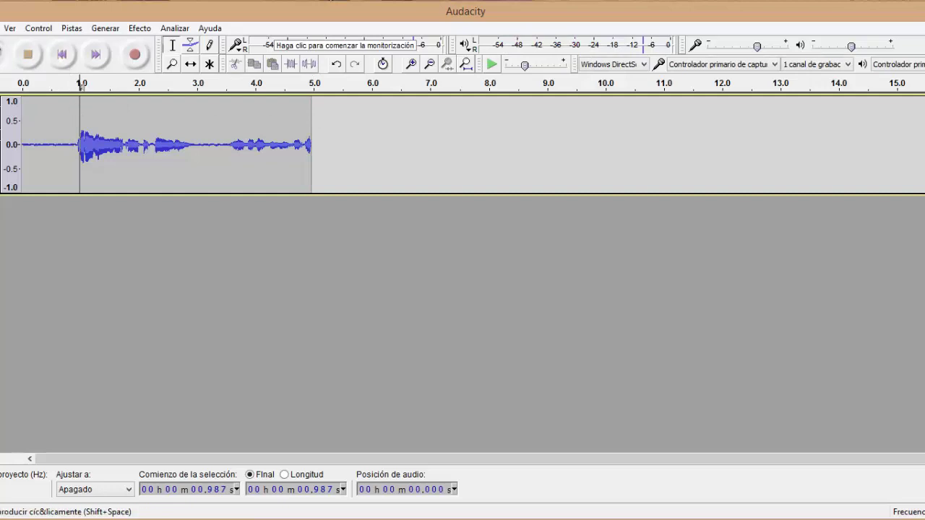
click(3, 54)
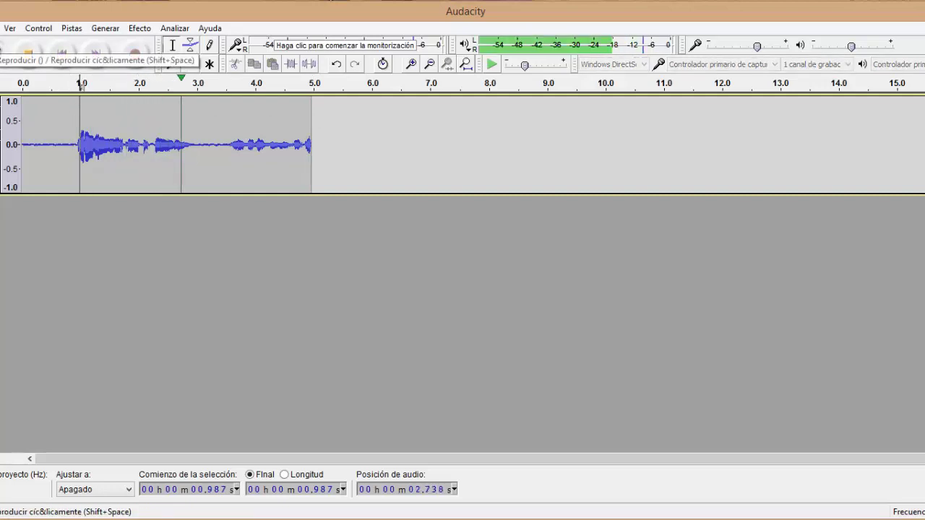
click(28, 54)
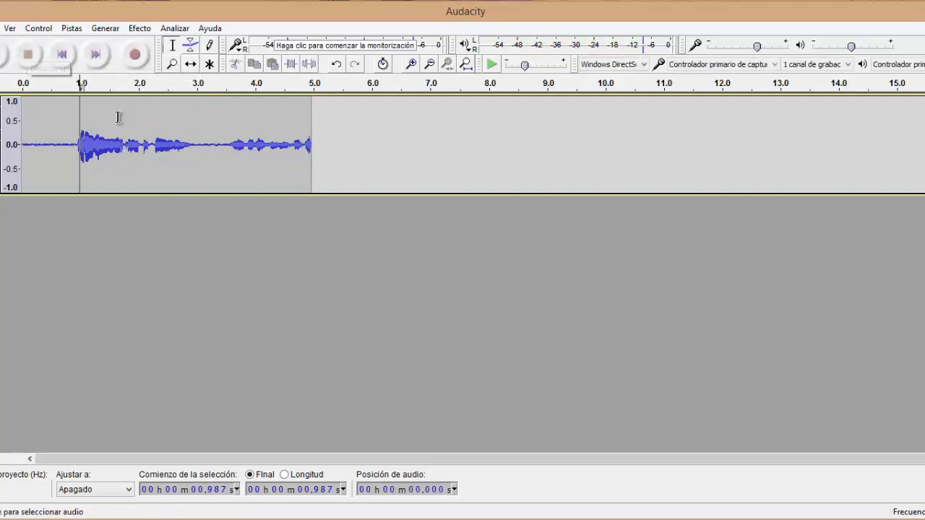
Play back the last part of the clip from about 3.5 s
click(224, 120)
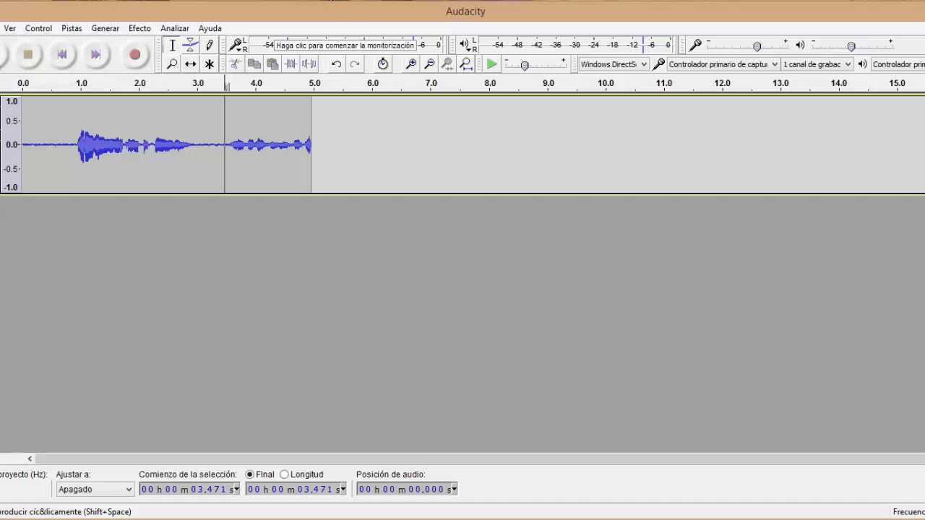
click(6, 55)
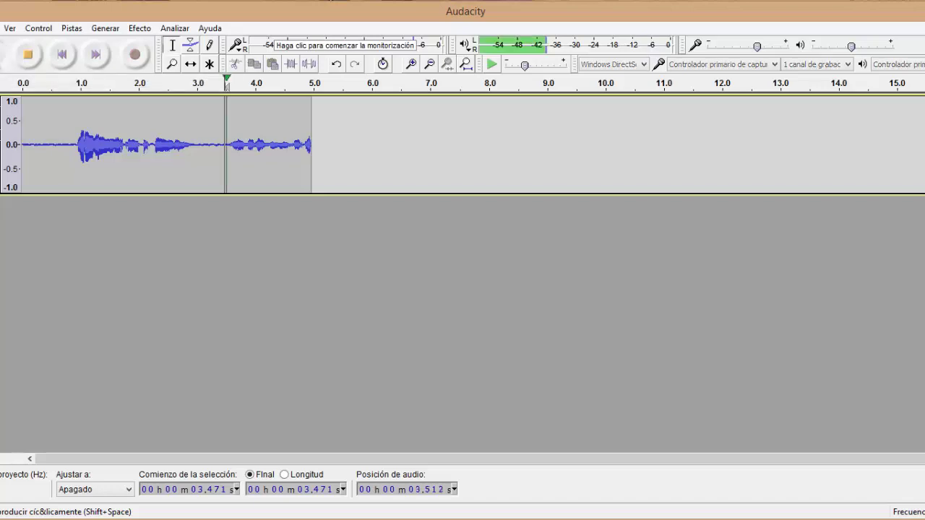
click(30, 57)
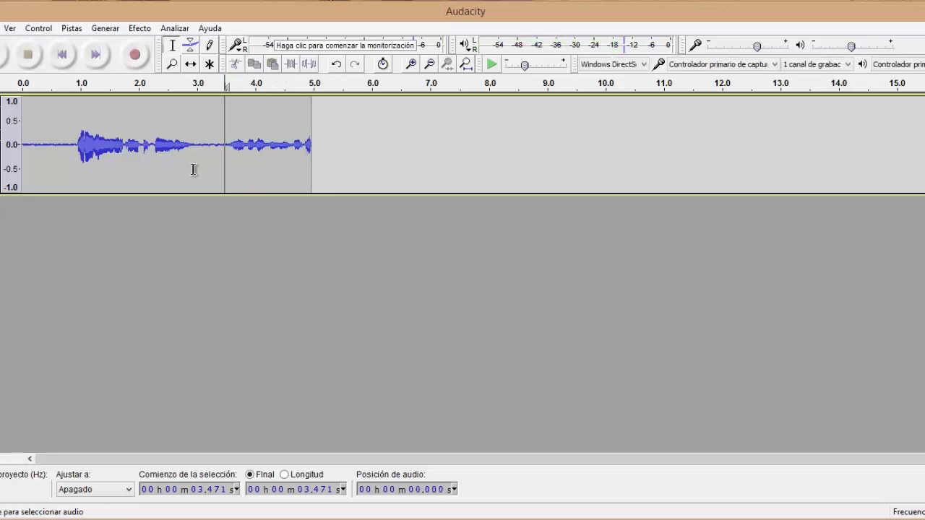
Apply a Change Speed multiplier of 1.081 to the whole clip
double_click(194, 169)
click(138, 32)
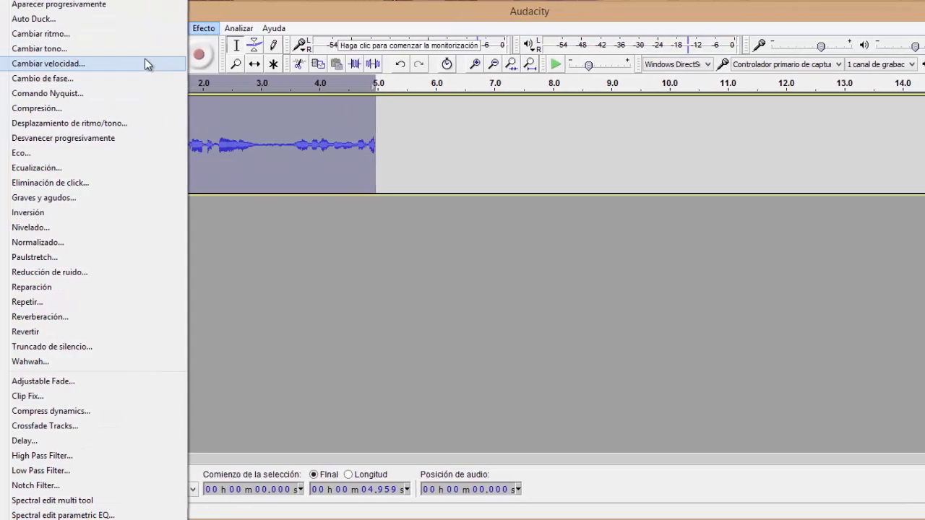
click(110, 64)
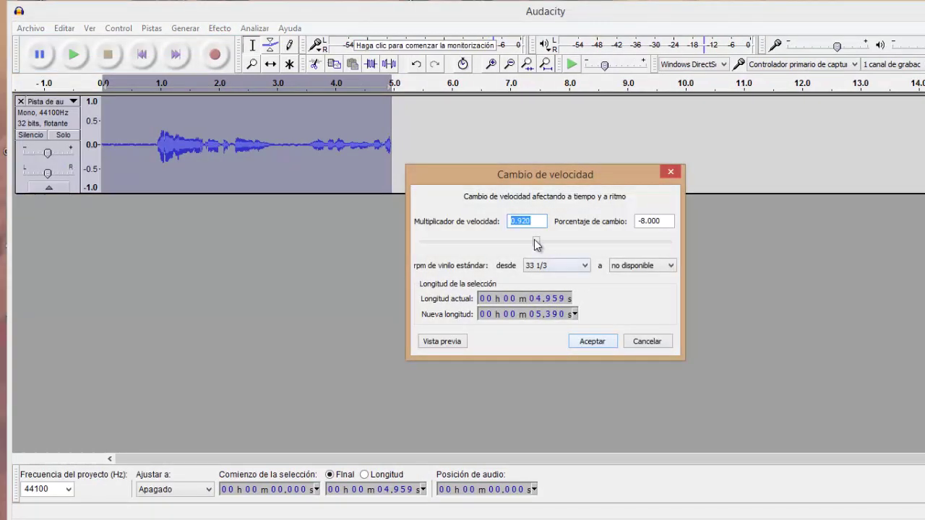
drag(533, 242, 551, 243)
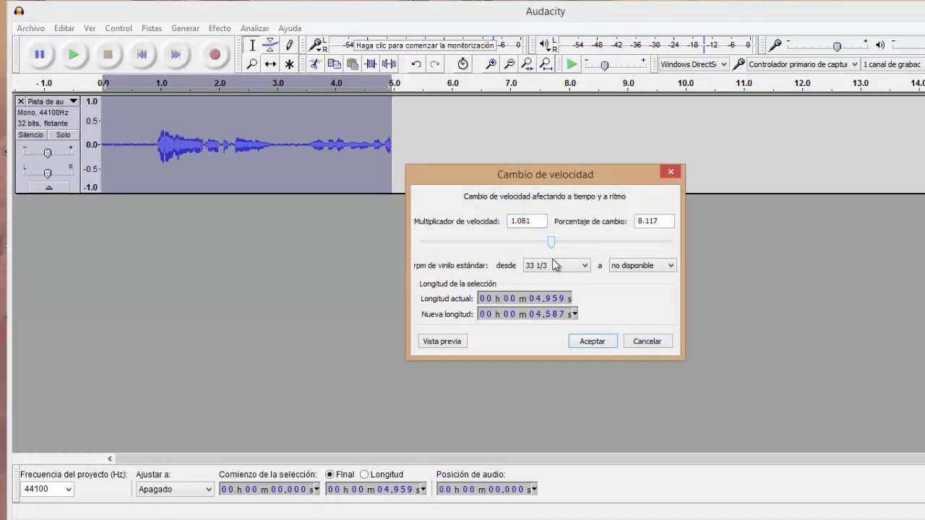
click(597, 345)
Listen to the sped-up clip starting from about 0.7 s
click(143, 112)
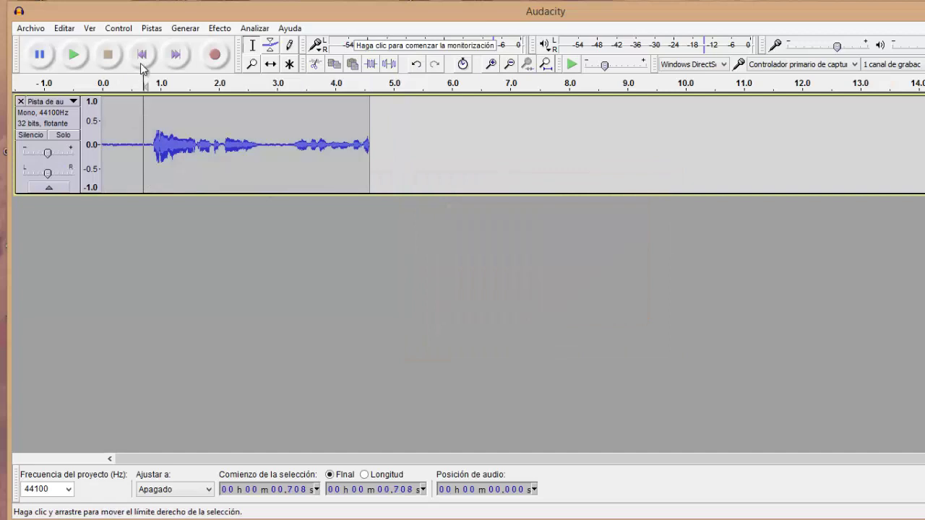
click(78, 55)
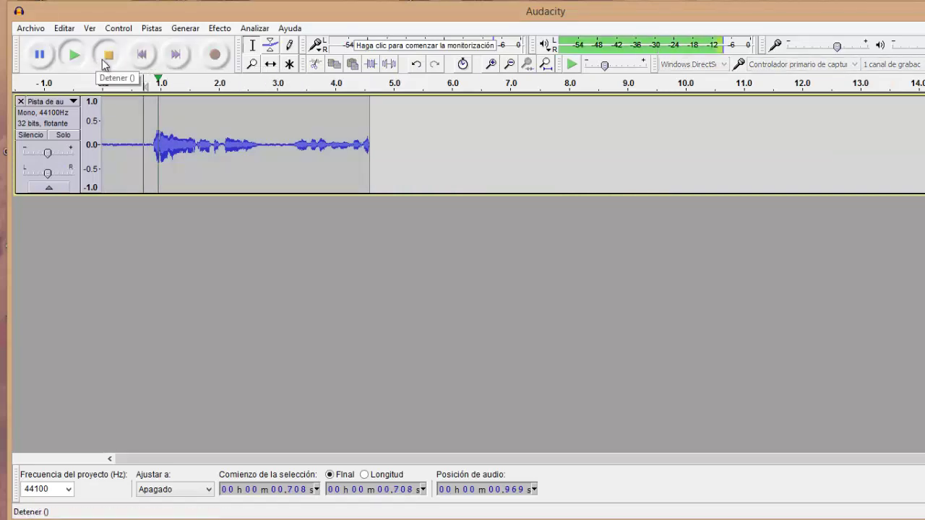
click(110, 58)
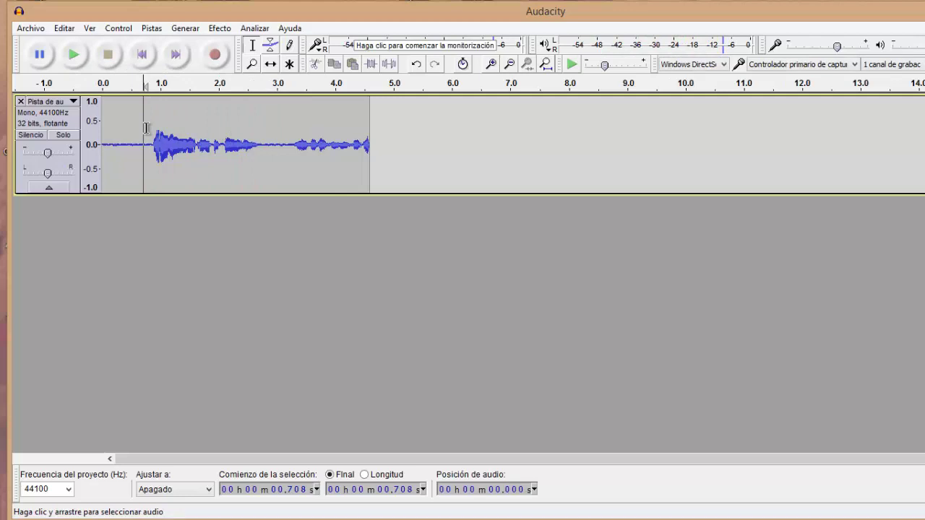
Delete the existing voice track and record a new voice clip about 8 seconds long
click(415, 261)
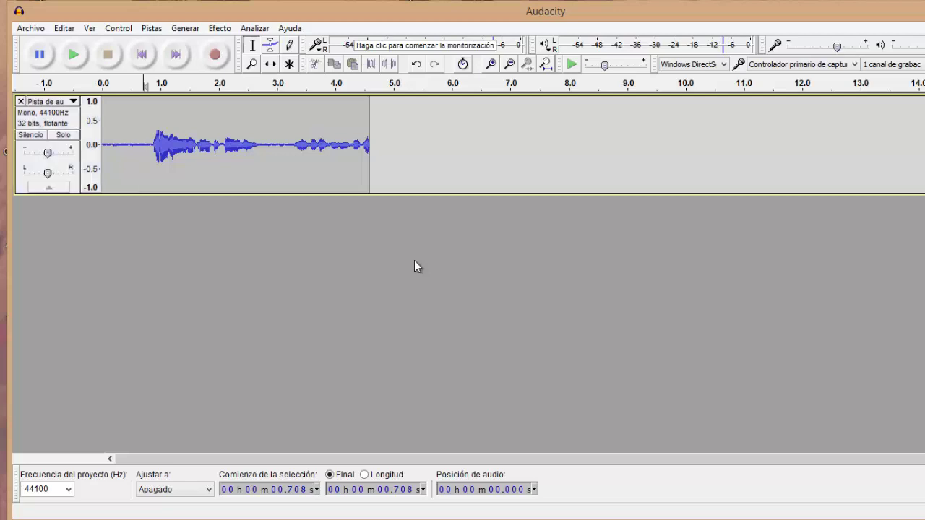
click(200, 166)
click(22, 102)
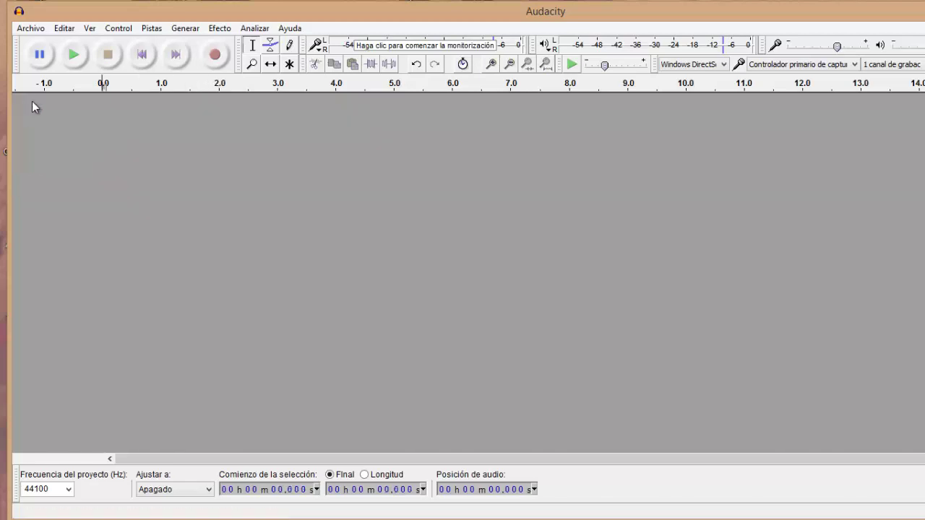
click(214, 62)
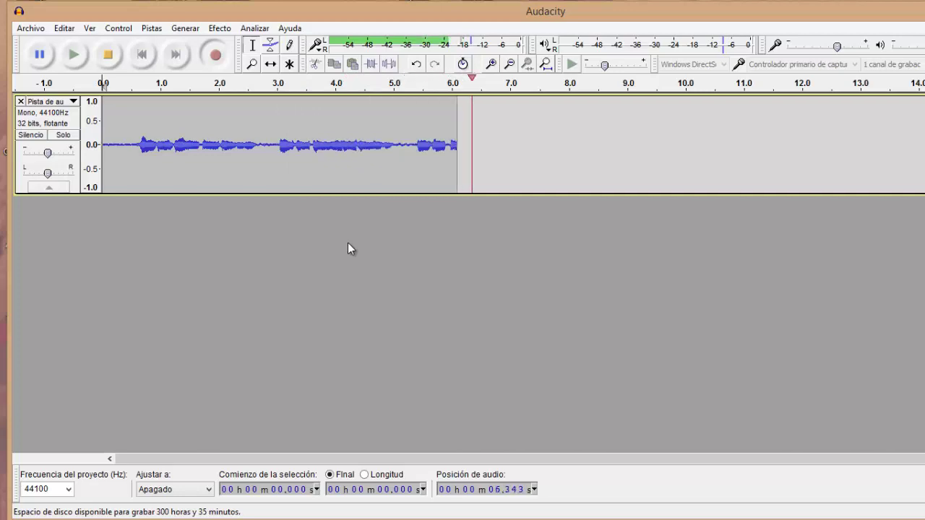
click(108, 54)
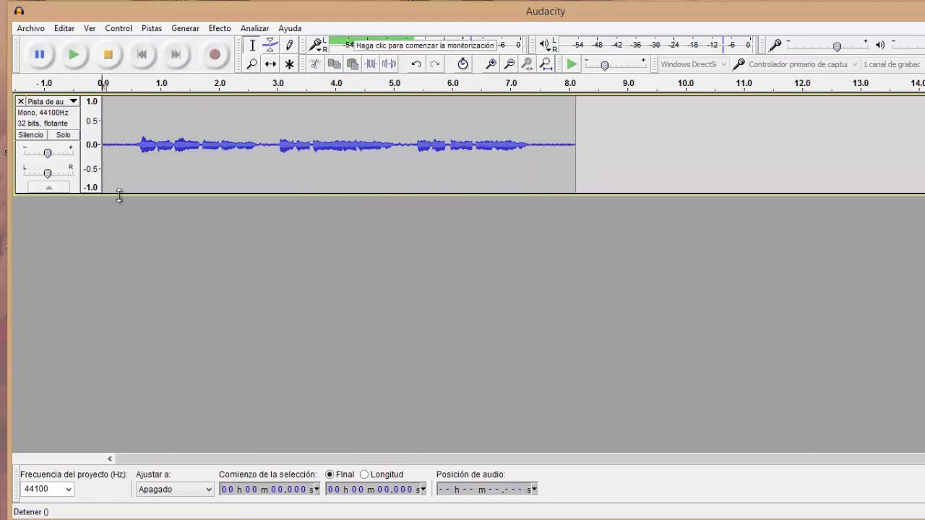
Open the Change Pitch effect for the whole new recording and preview it at 5.00 semitones
click(119, 99)
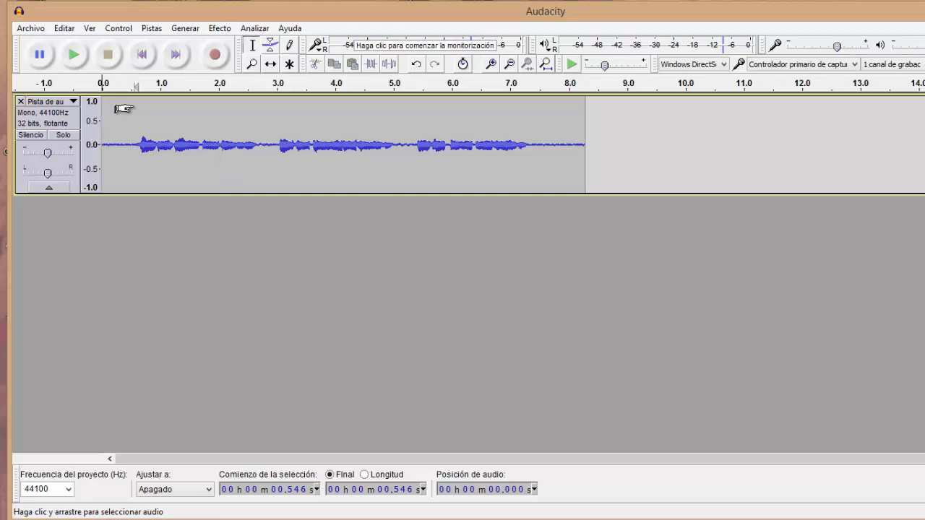
click(223, 134)
click(220, 32)
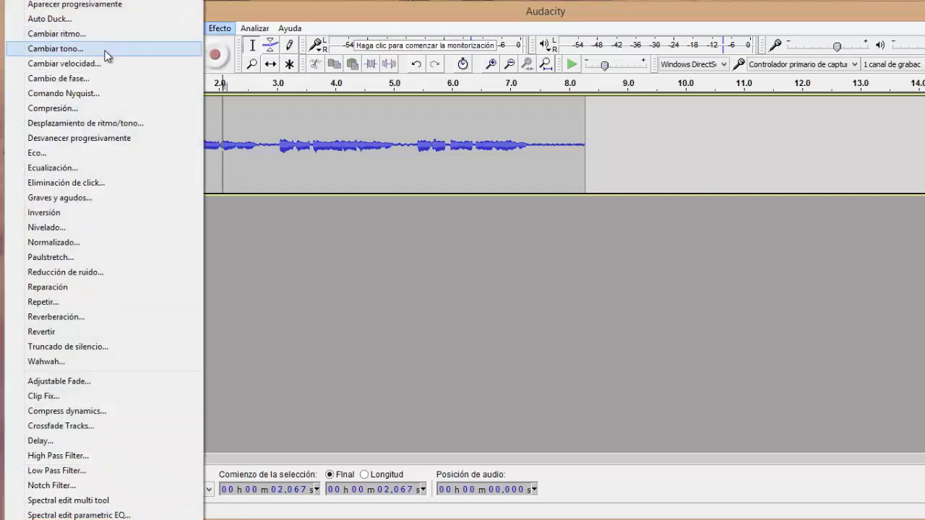
click(55, 48)
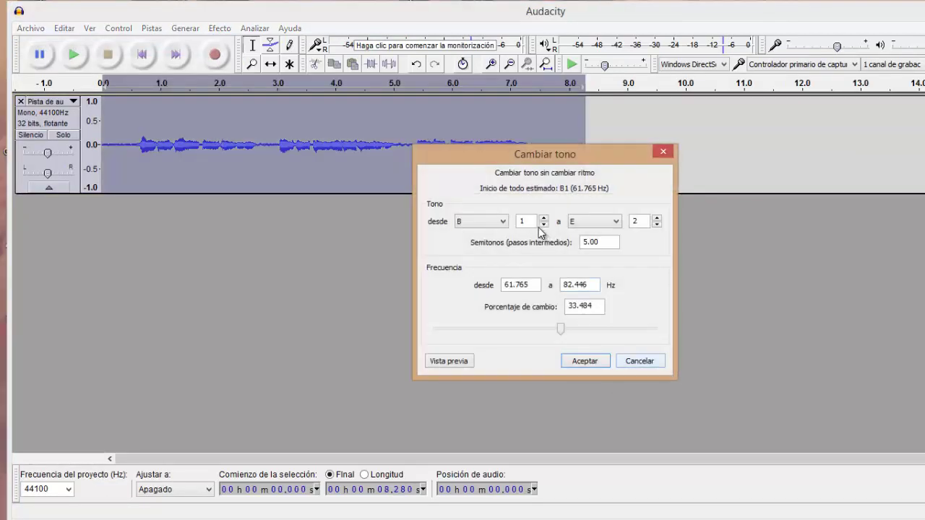
click(601, 244)
click(457, 362)
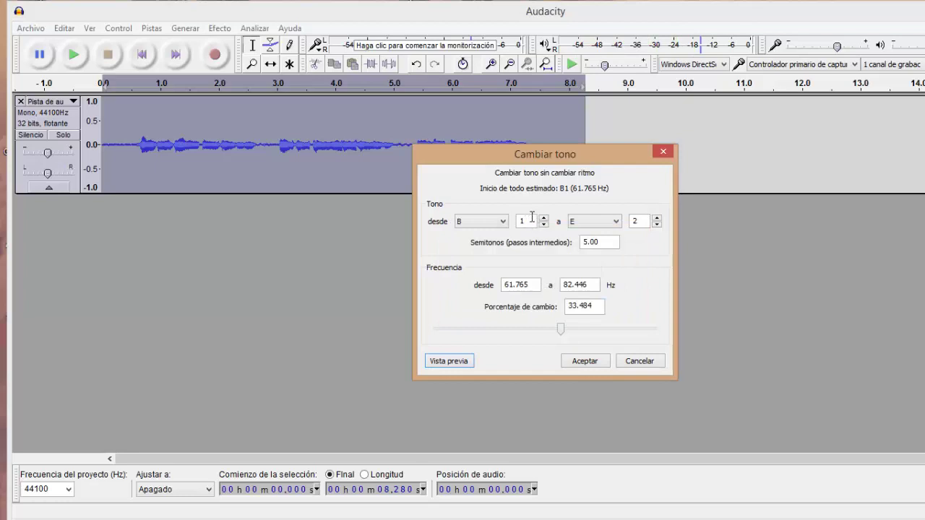
Set the starting pitch octave to 9 and apply the change from B9 to E10
click(524, 221)
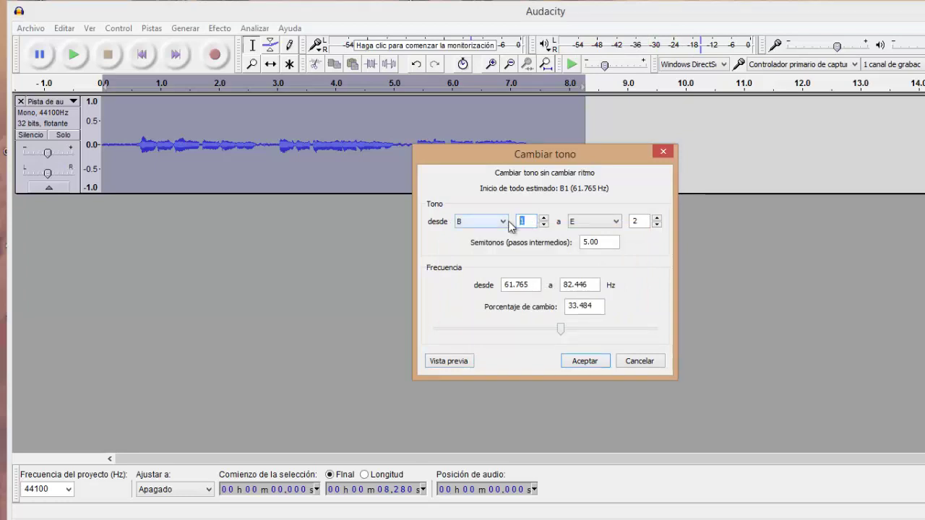
key(BackSpace)
text(9)
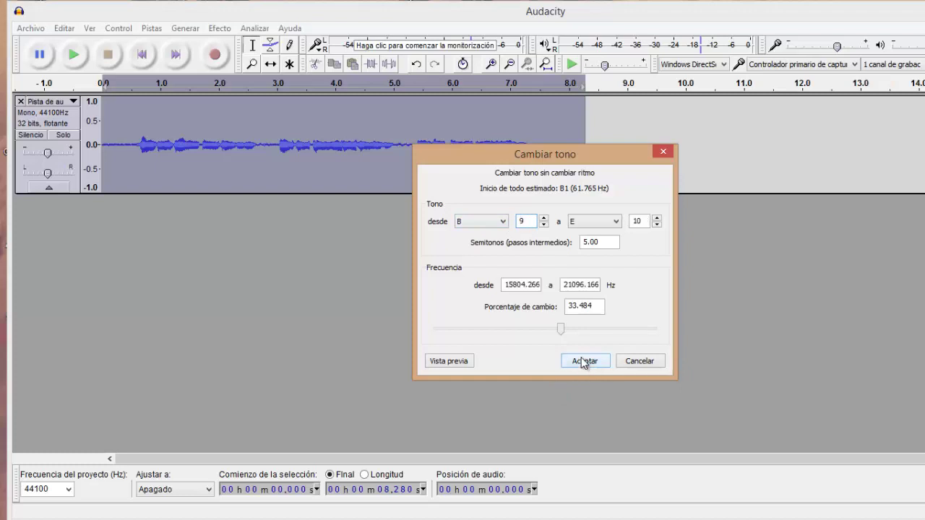
click(575, 364)
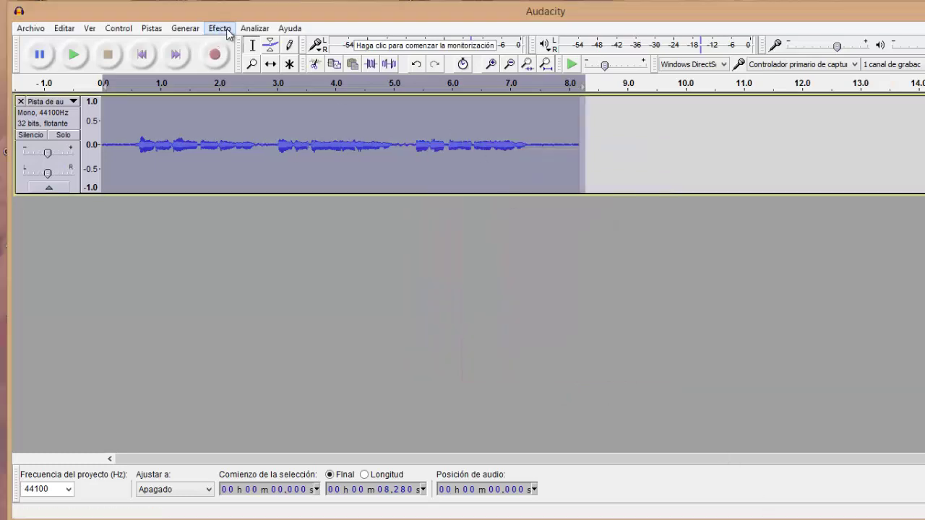
Apply the Change Speed effect to the selected recording, shortening it to about 7.4 seconds
click(219, 28)
click(92, 69)
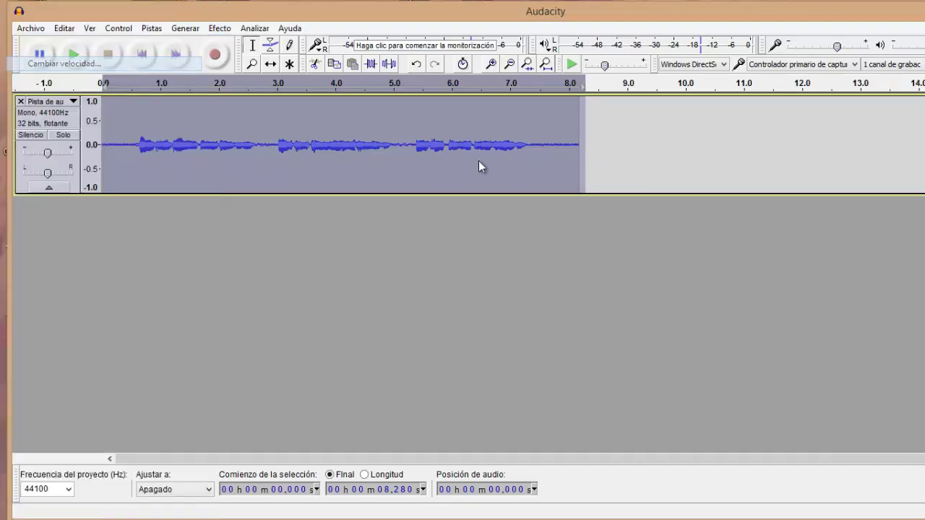
click(669, 174)
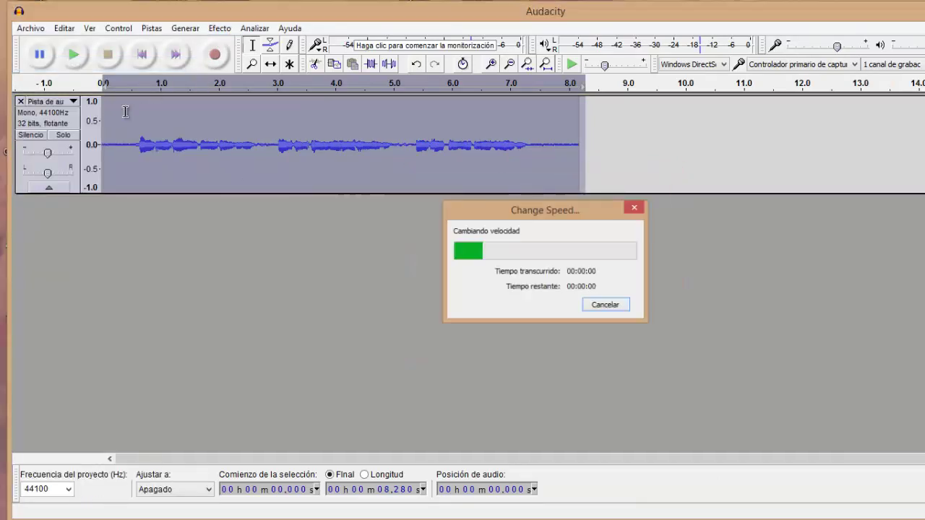
Play back the altered recording from about 0.4 s
click(127, 109)
click(83, 57)
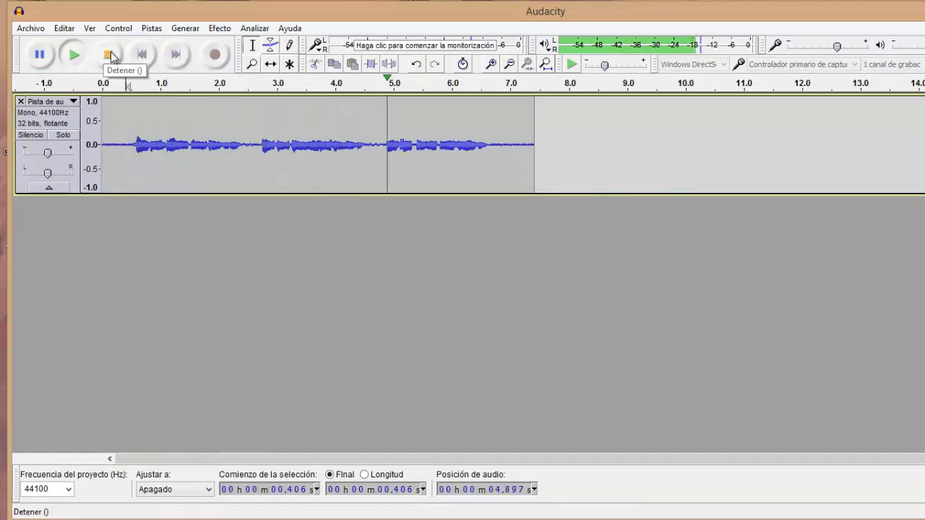
click(108, 55)
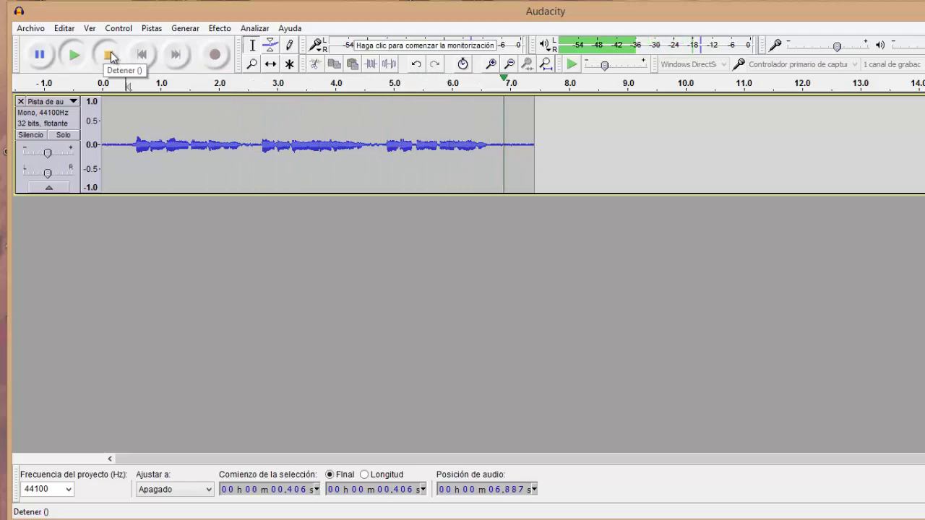